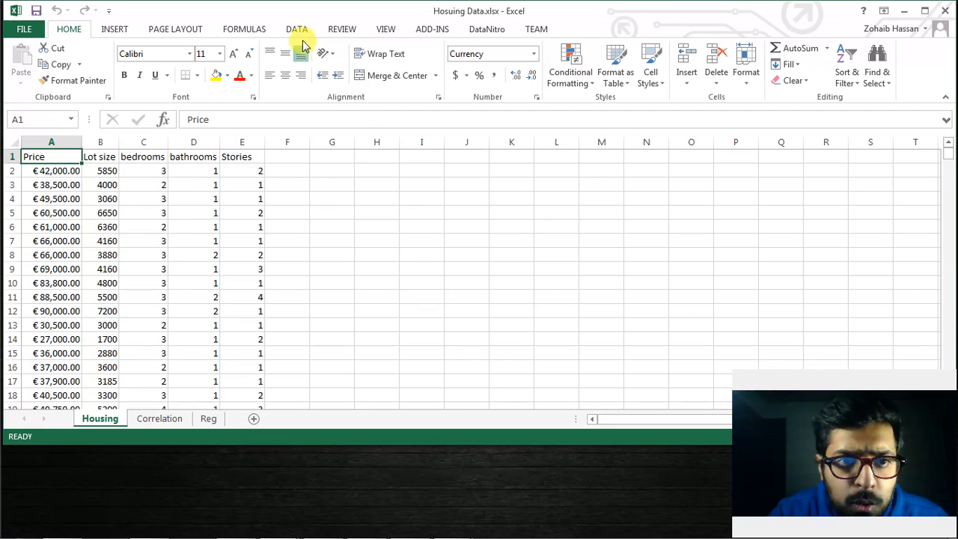
Check in the Excel add-ins list that the Analysis ToolPak is enabled
left_click(296, 30)
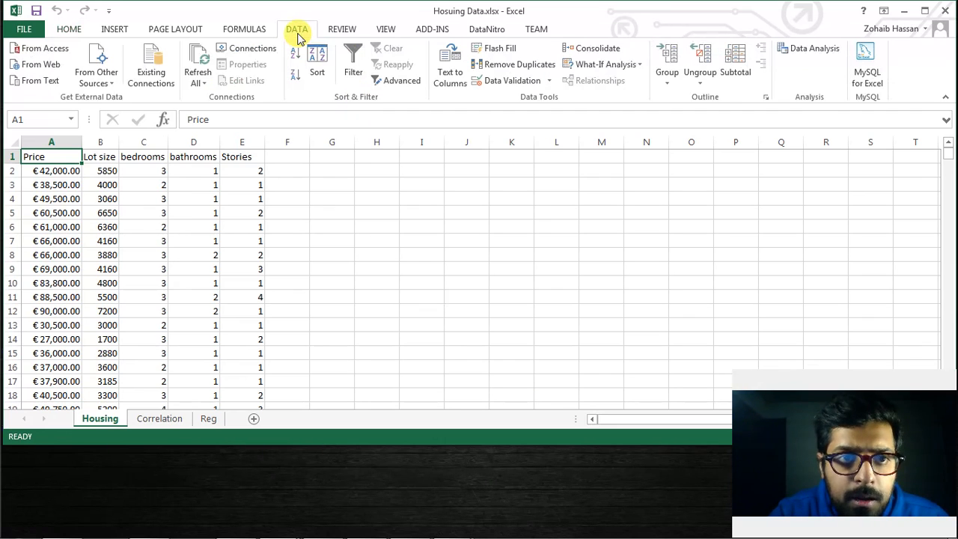
left_click(805, 60)
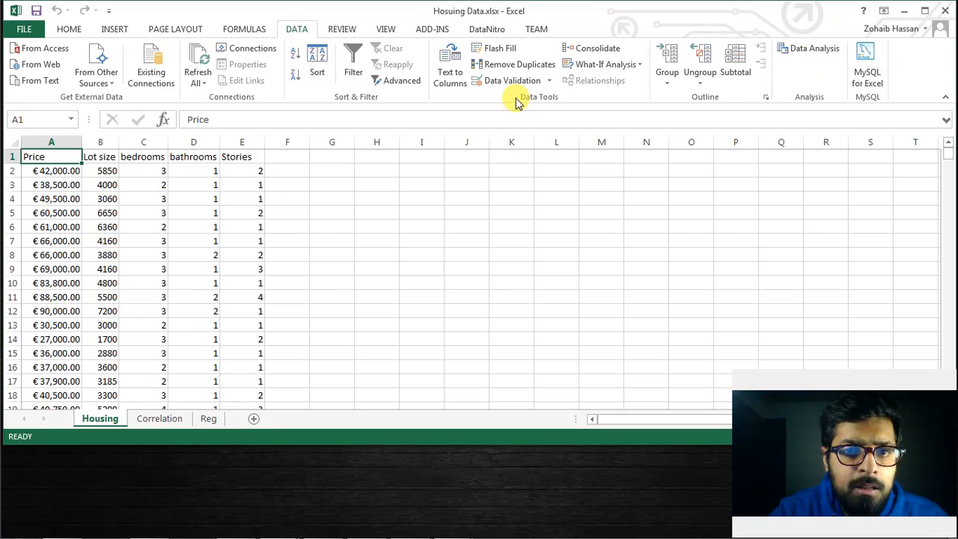
left_click(16, 35)
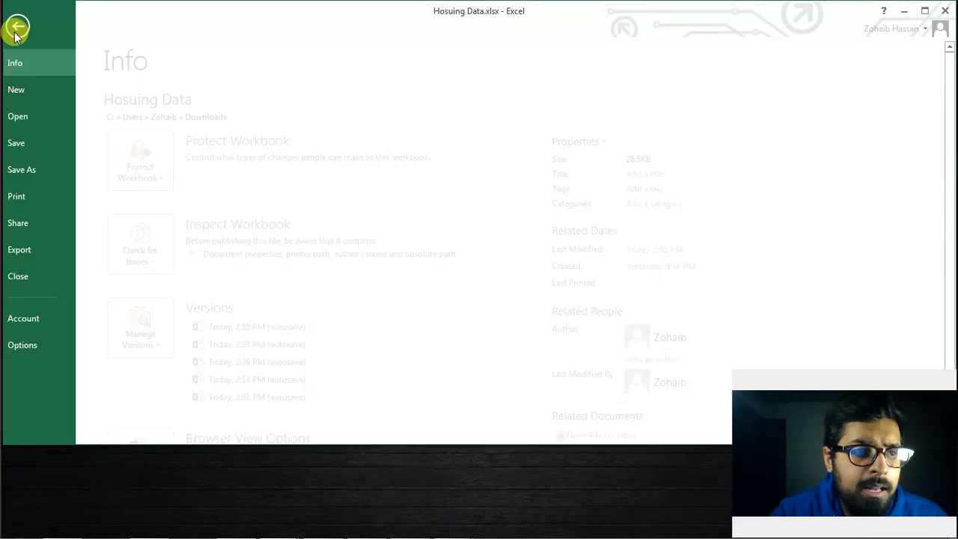
left_click(30, 344)
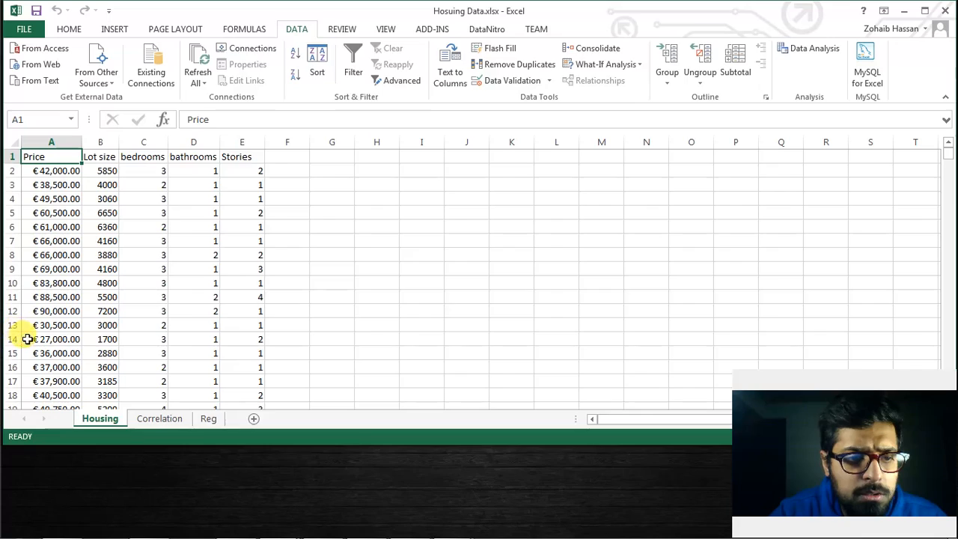
left_click(219, 211)
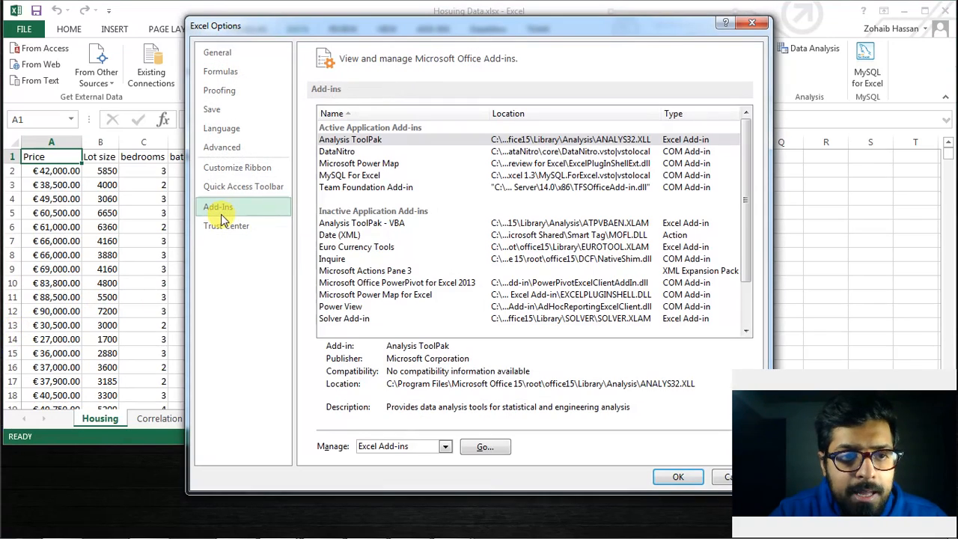
left_click(483, 448)
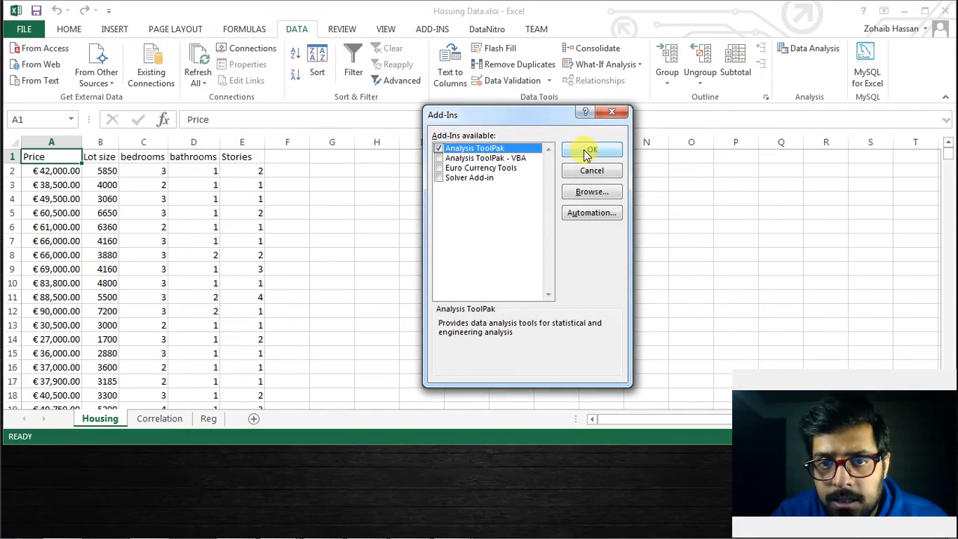
left_click(621, 115)
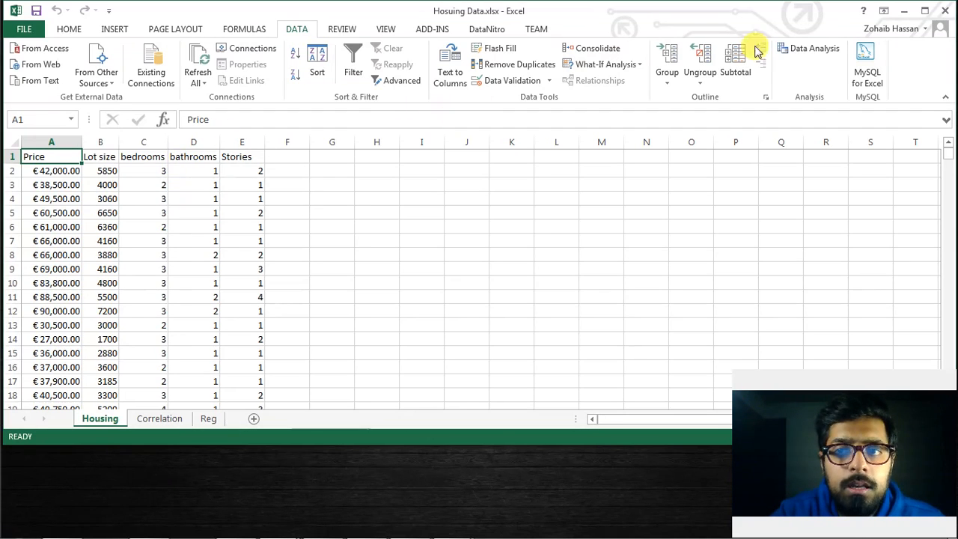
Start a Correlation analysis on the Housing sheet with A1:E547, from Price through Stories, as the input range
left_click(816, 49)
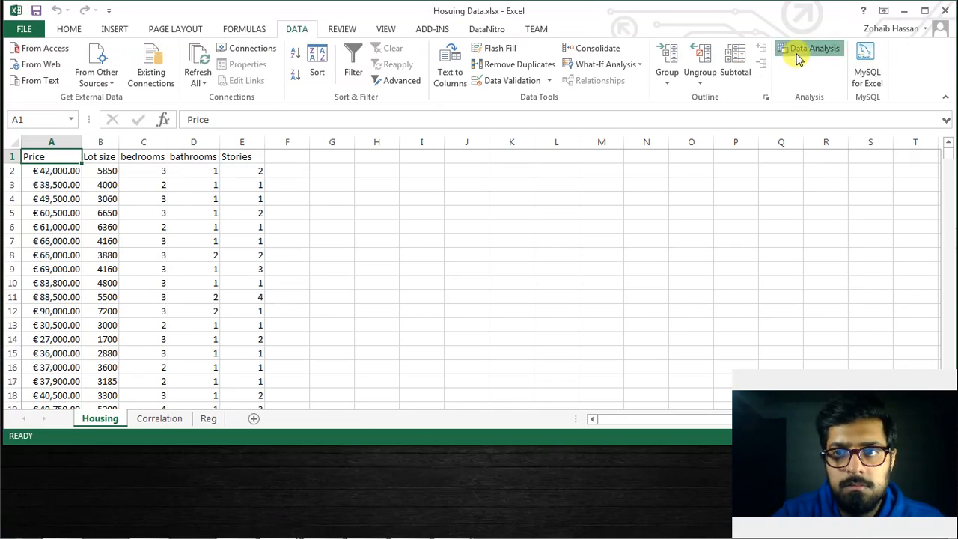
left_click_drag(596, 245, 573, 242)
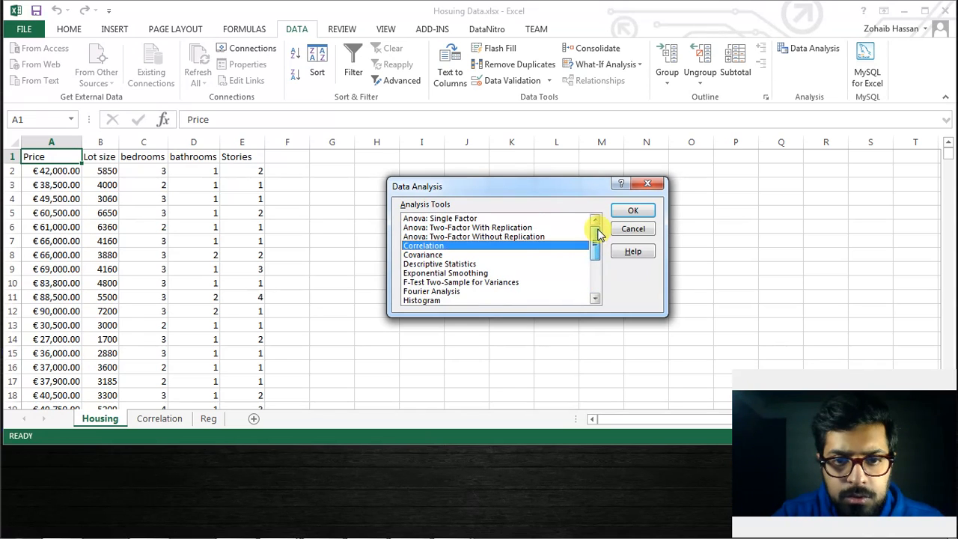
double_click(504, 248)
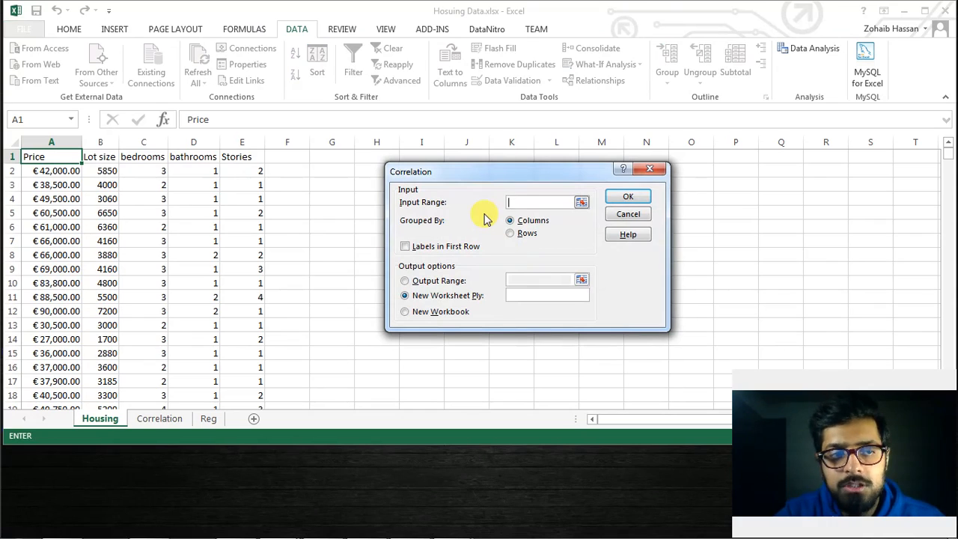
left_click(582, 202)
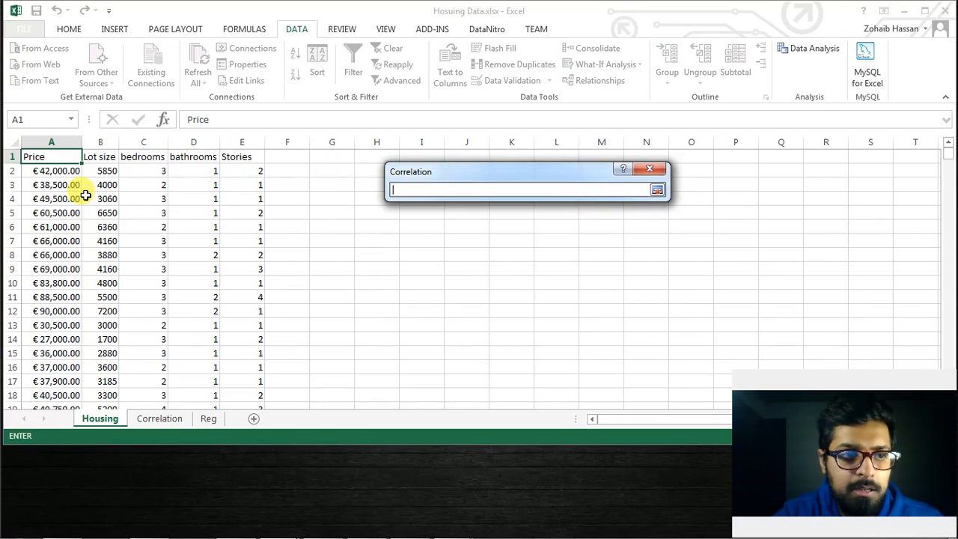
left_click(61, 156)
key("shift+Right")
key("shift+Right")
key("shift+Right")
key("shift+Right")
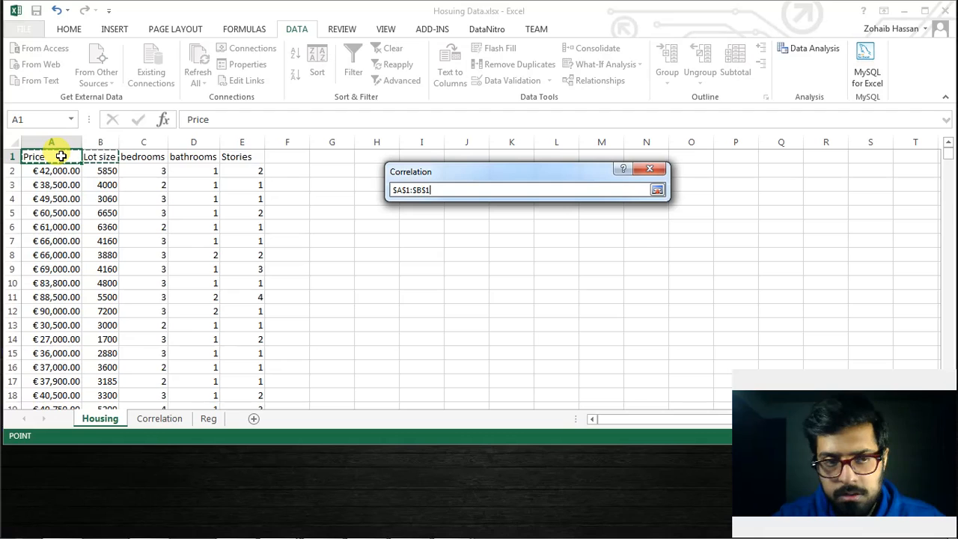
key("ctrl+shift+Down")
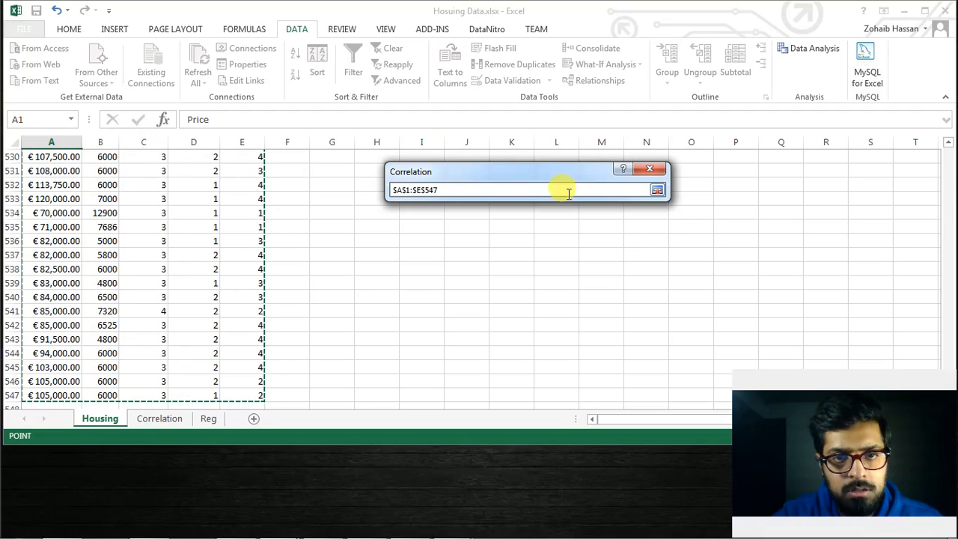
left_click(658, 190)
Group the correlation by columns with labels in the first row and output the matrix to a new worksheet
left_click(509, 221)
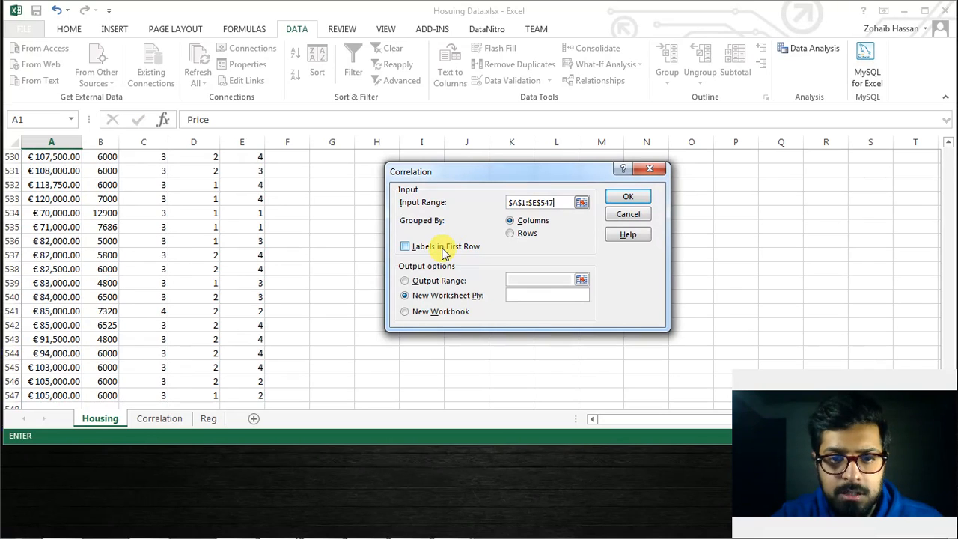
left_click(443, 251)
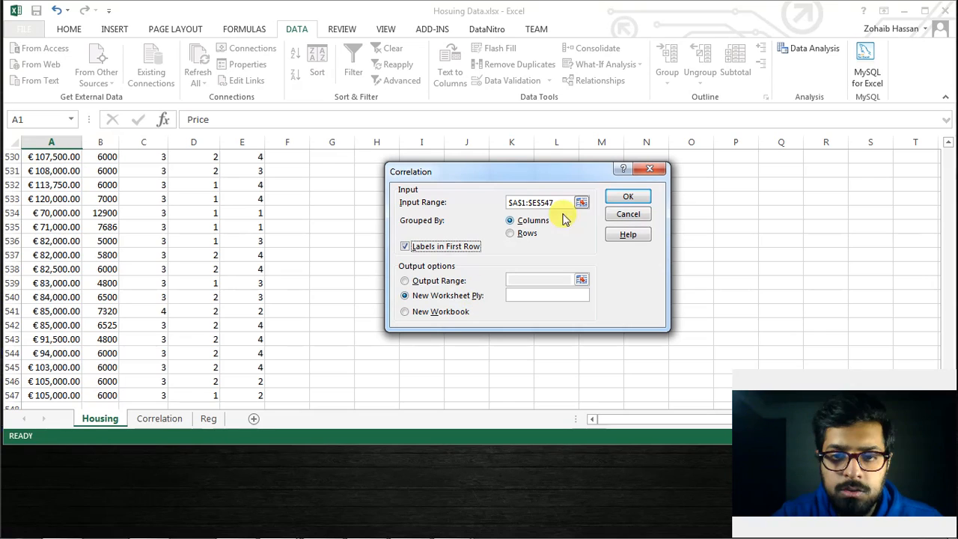
left_click(623, 195)
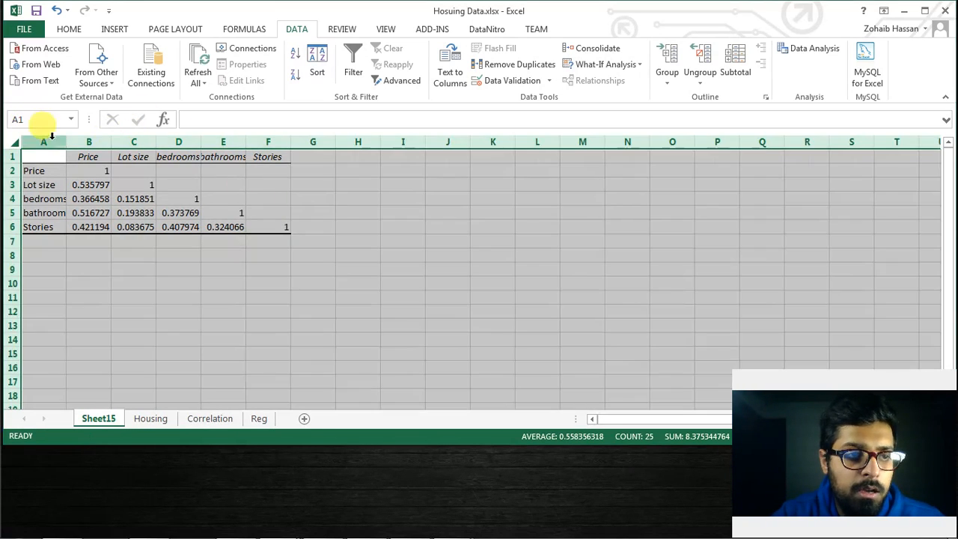
Autofit the correlation matrix's columns and fill its Price column, B1:B6, with yellow
left_click(19, 140)
double_click(66, 142)
left_click(69, 28)
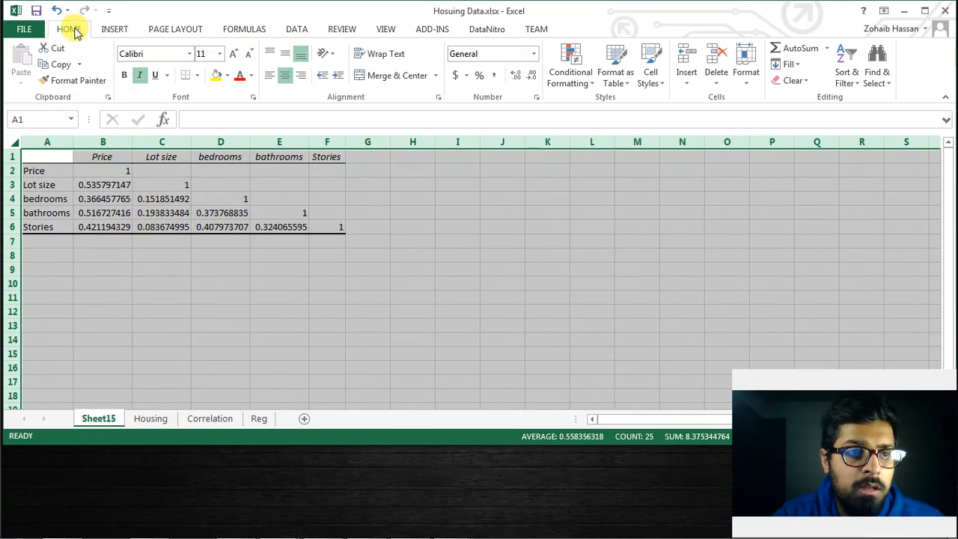
left_click_drag(107, 156, 103, 229)
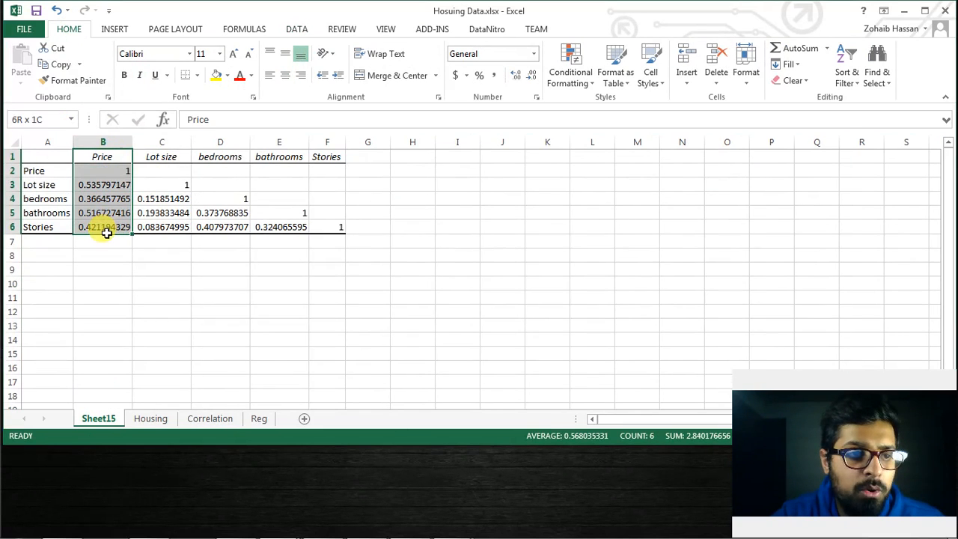
left_click(216, 77)
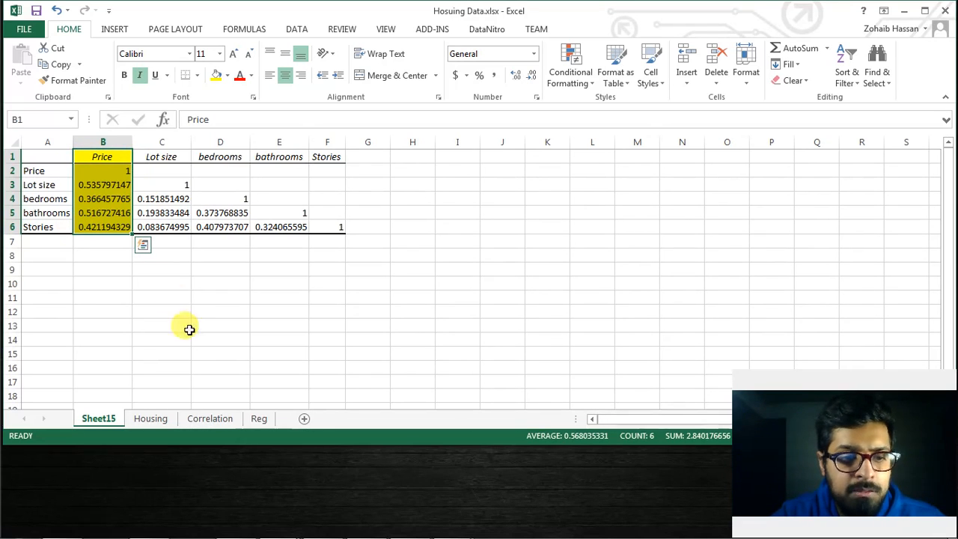
Consult the coefficient ranges on the Correlation sheet to interpret the correlation matrix
left_click(209, 419)
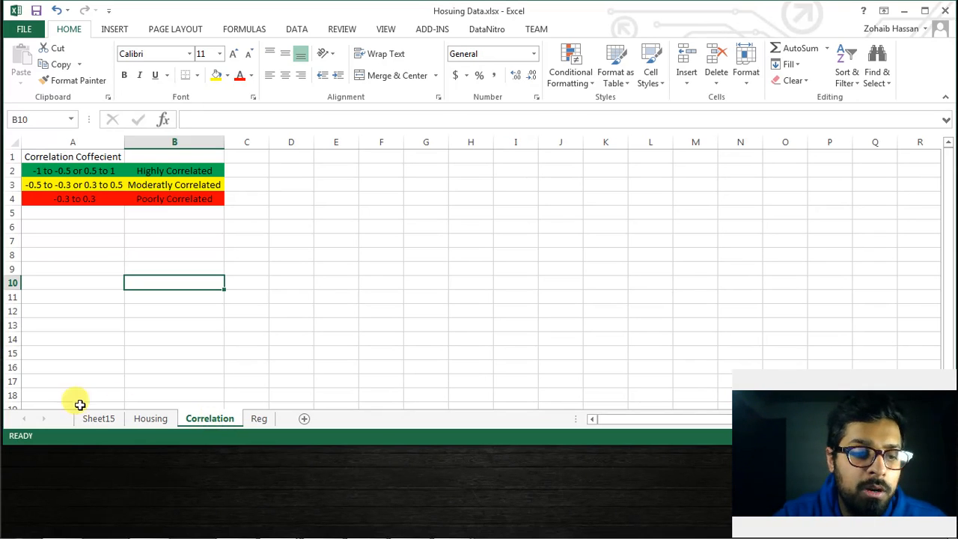
left_click(98, 420)
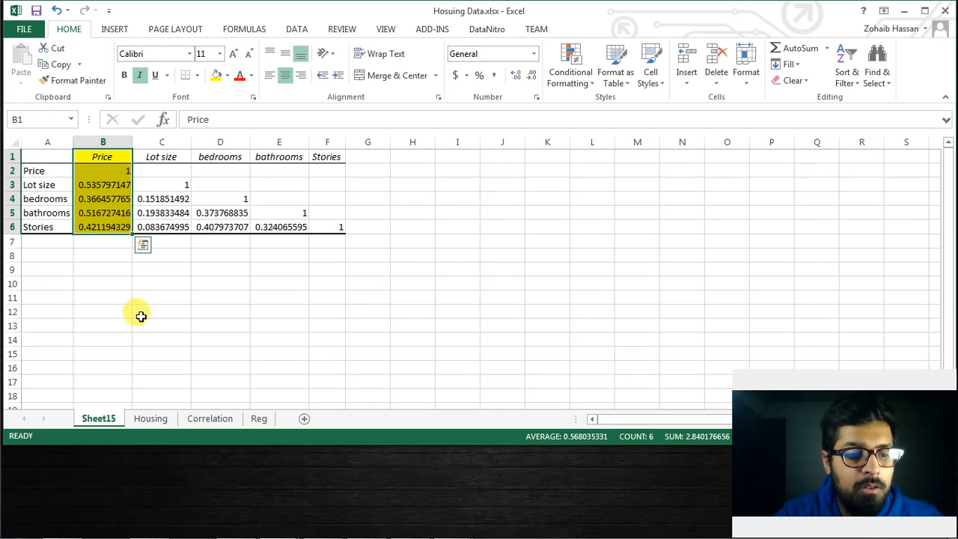
Start a Regression analysis on the Housing sheet with the Price column, A1:A547, as the Y range
left_click(151, 419)
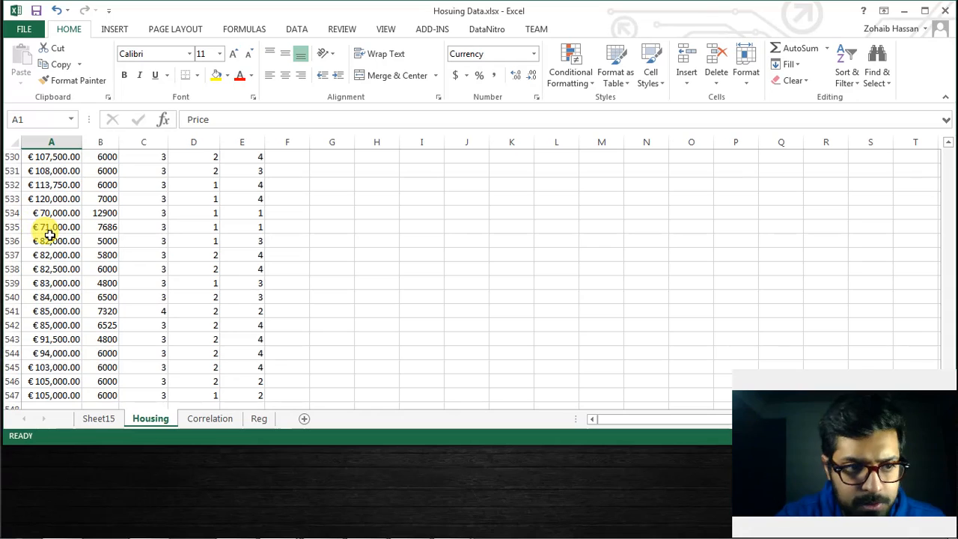
left_click(49, 238)
key("ctrl+Up")
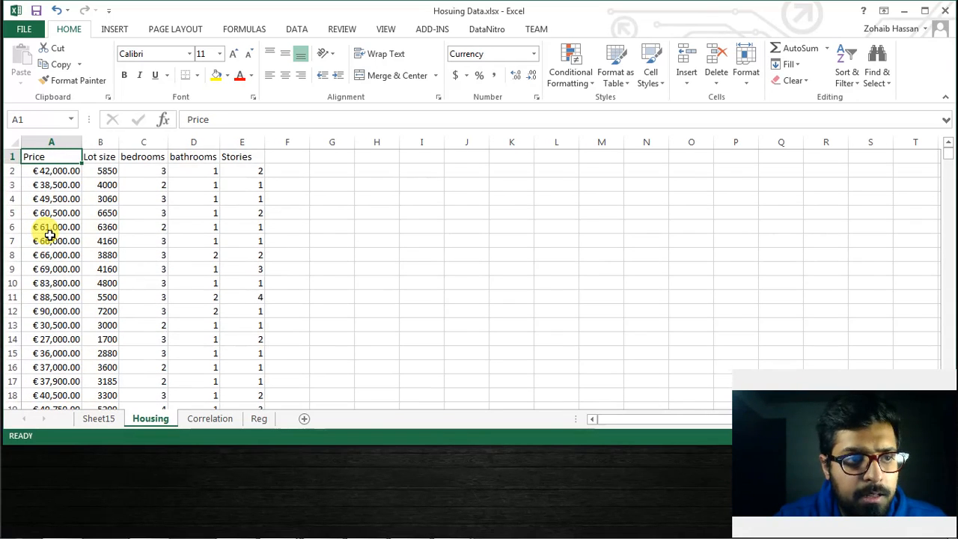
left_click(295, 30)
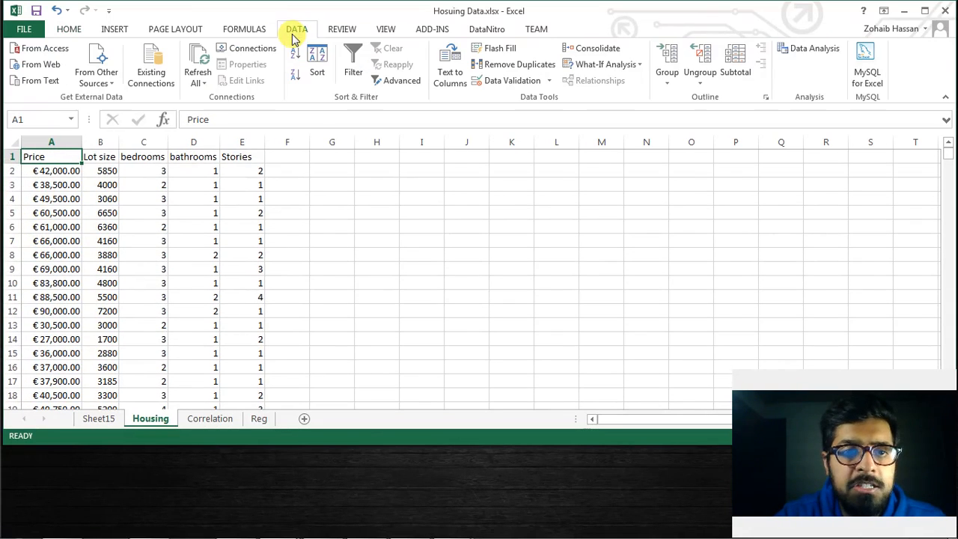
left_click(798, 48)
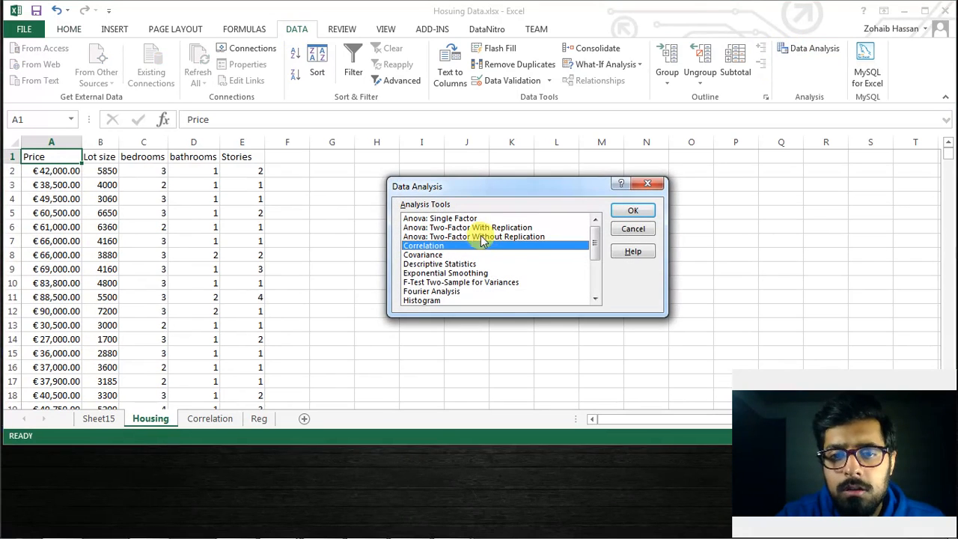
key("Down")
key("Down")
key("Down")
key("Down")
key("Down")
key("Down")
key("Down")
key("Down")
key("Down")
key("Down")
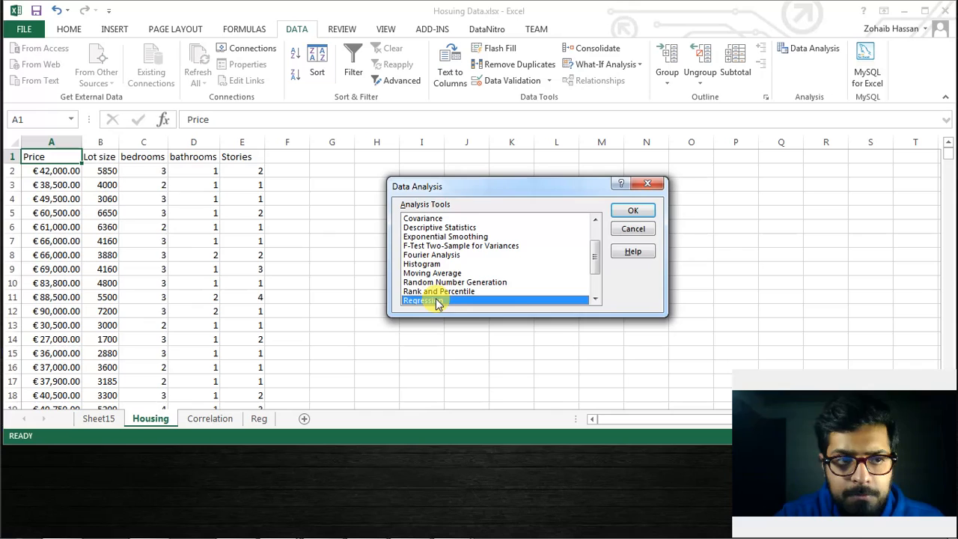
double_click(438, 301)
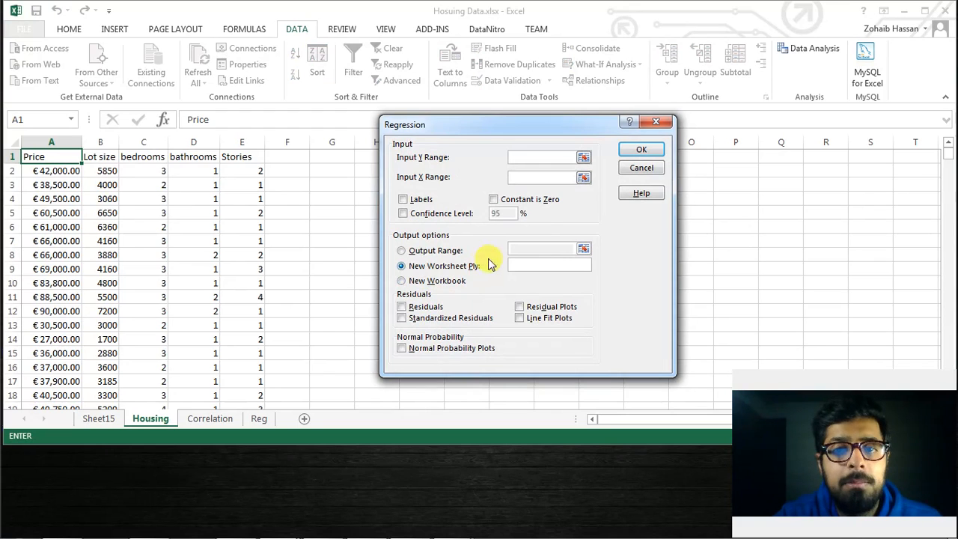
left_click(584, 158)
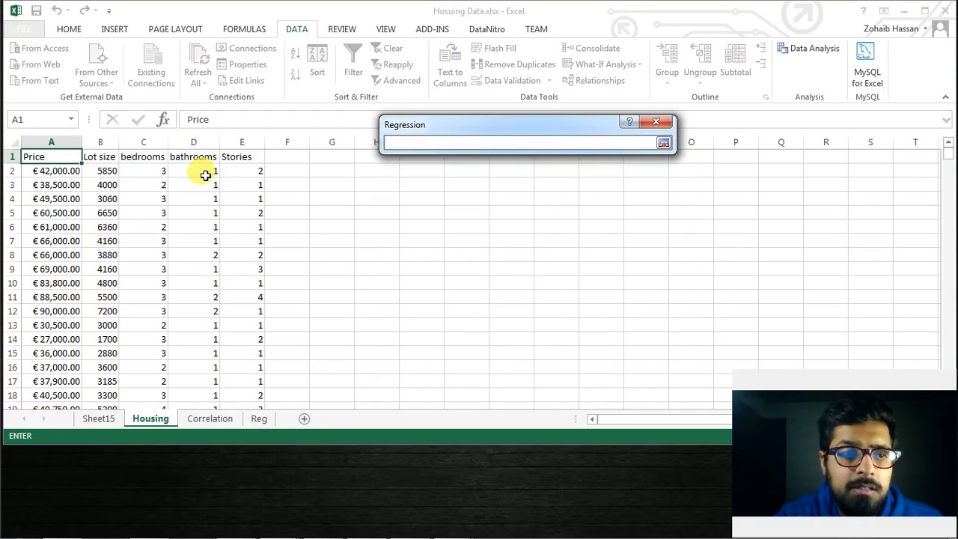
left_click(57, 156)
key("ctrl+shift+Down")
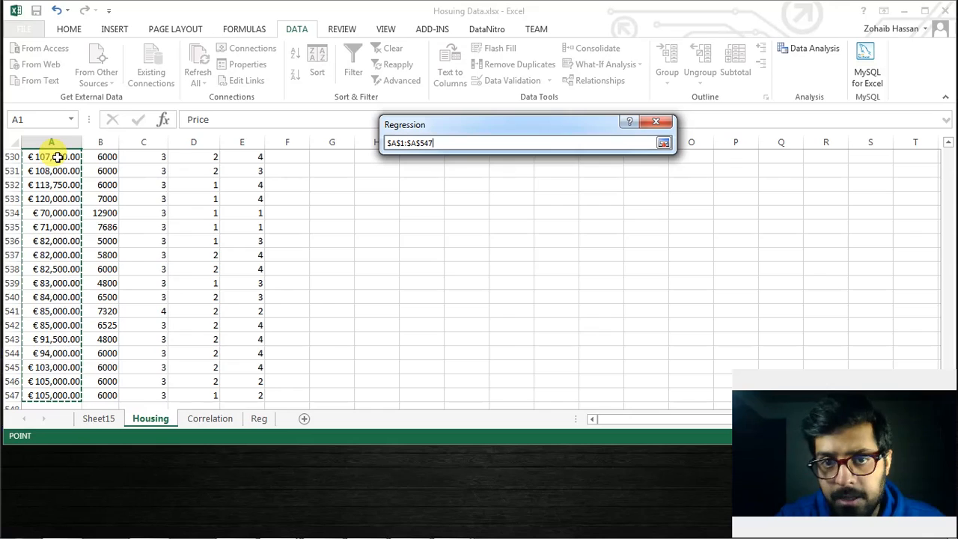
left_click(664, 142)
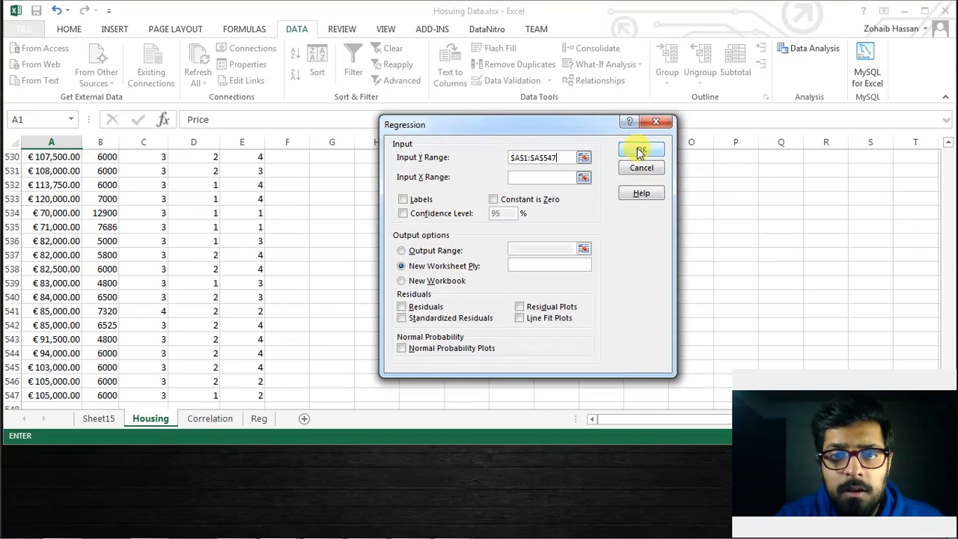
Set the regression's X range to B1:E547, covering lot size, bedrooms, bathrooms and stories
left_click(584, 178)
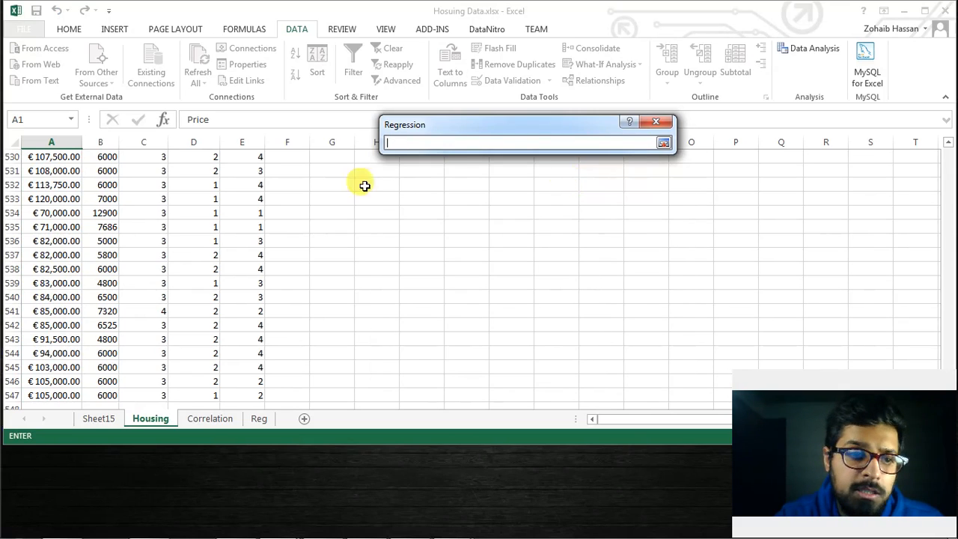
left_click(121, 230)
key("ctrl+Up")
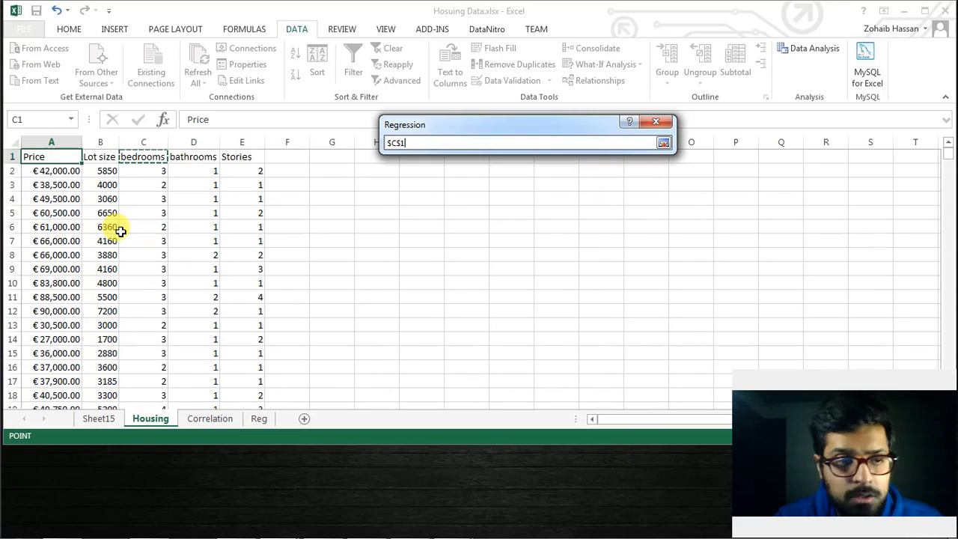
key("Left")
key("shift+Right")
key("shift+Right")
key("shift+Right")
key("ctrl+shift+Down")
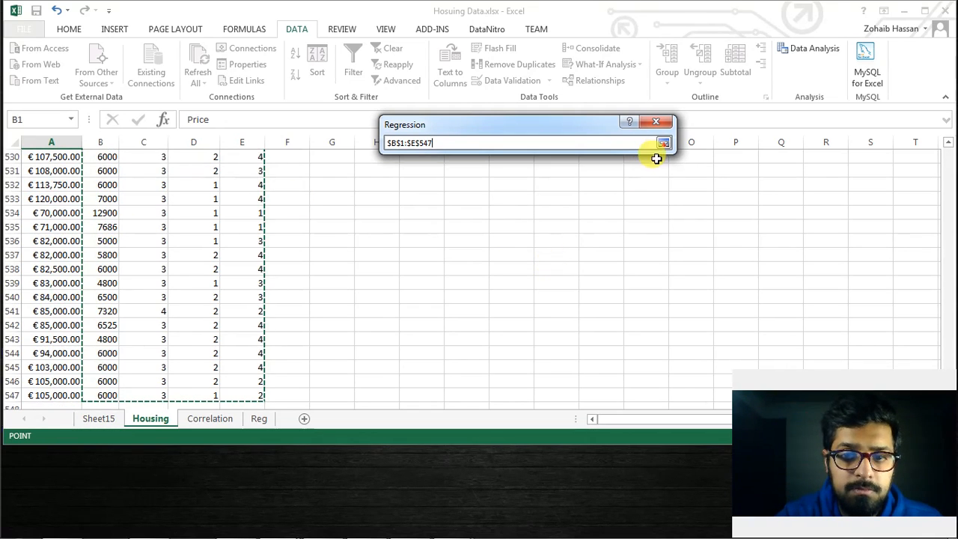
left_click(663, 145)
Treat the first row as labels and run the regression with its output on a new worksheet
left_click(423, 200)
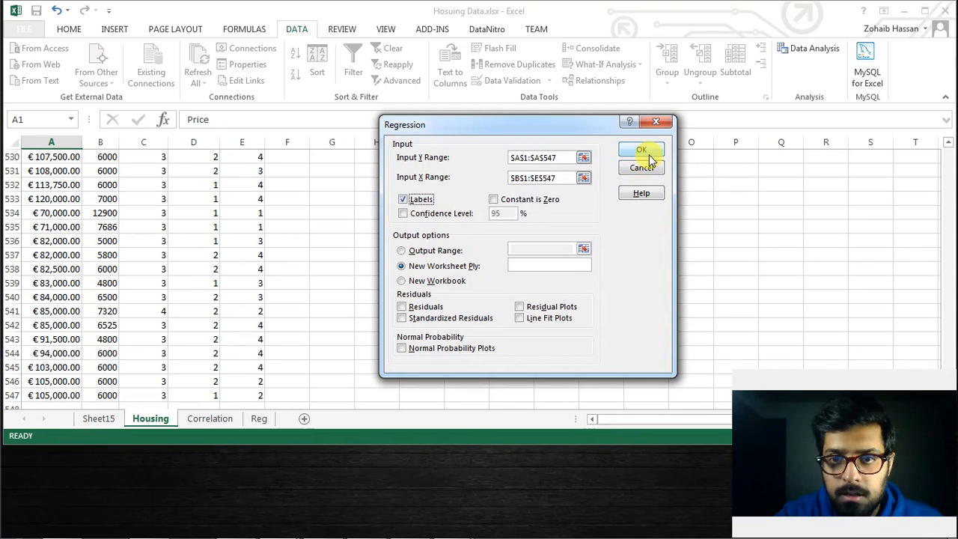
left_click(649, 153)
left_click(56, 169)
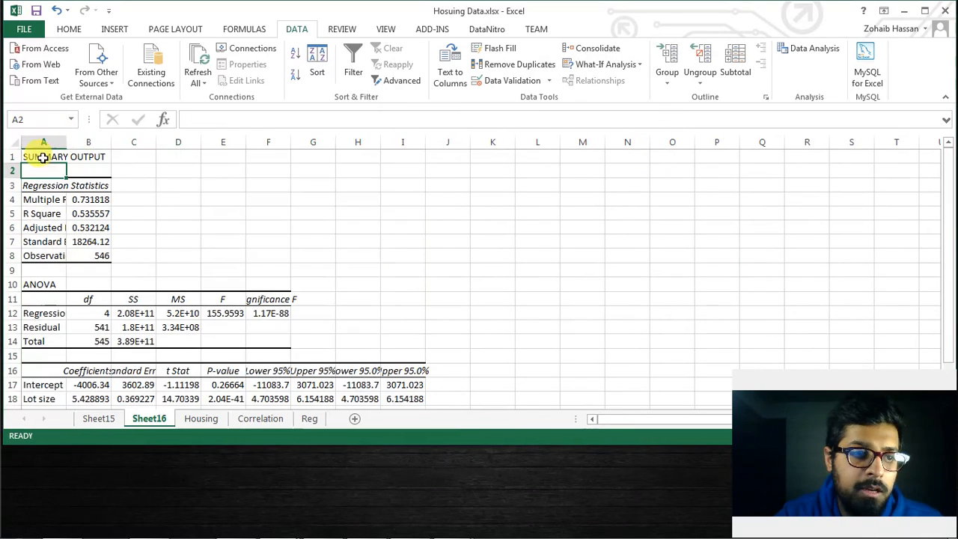
Auto-fit the columns of the regression output sheet and fill the R Square cells A5:B5 with yellow
left_click(19, 141)
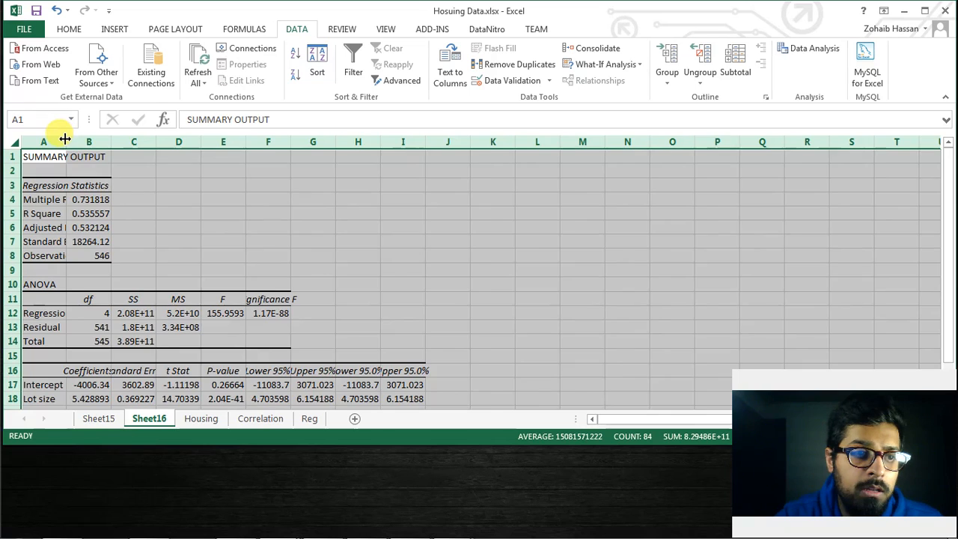
double_click(66, 142)
left_click(69, 28)
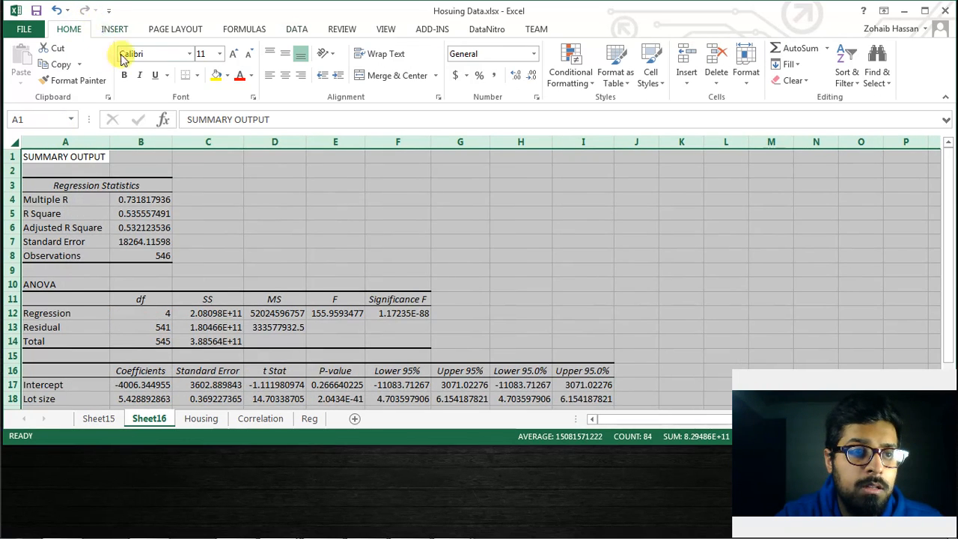
left_click(67, 200)
left_click_drag(48, 214, 149, 214)
left_click(217, 75)
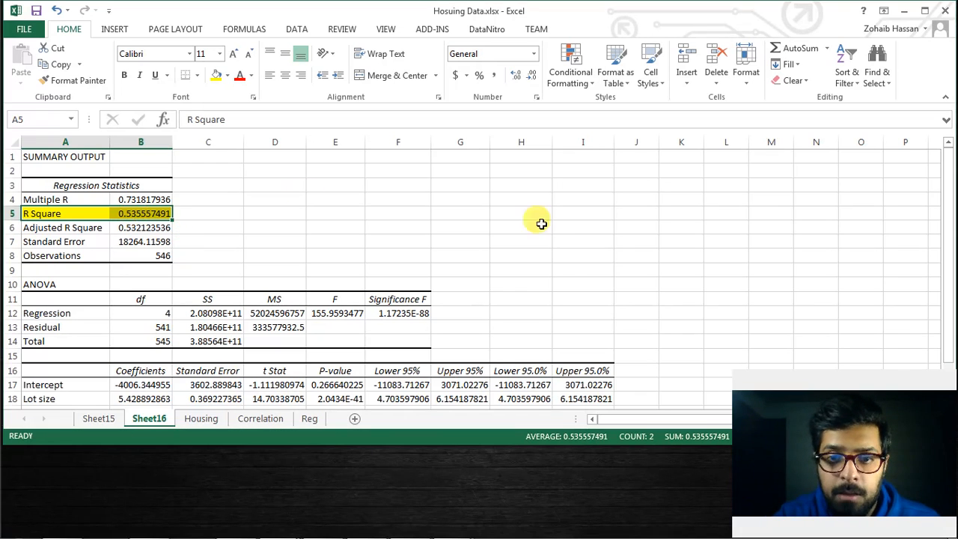
Fill the Significance F cells F11:F12 in the ANOVA table with yellow
left_click_drag(949, 196, 948, 236)
left_click_drag(417, 255, 423, 270)
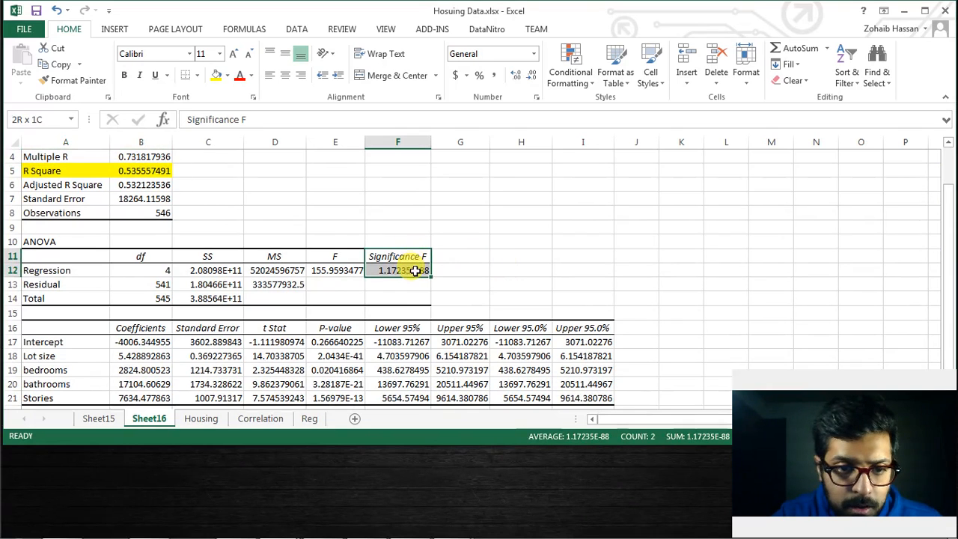
left_click(213, 78)
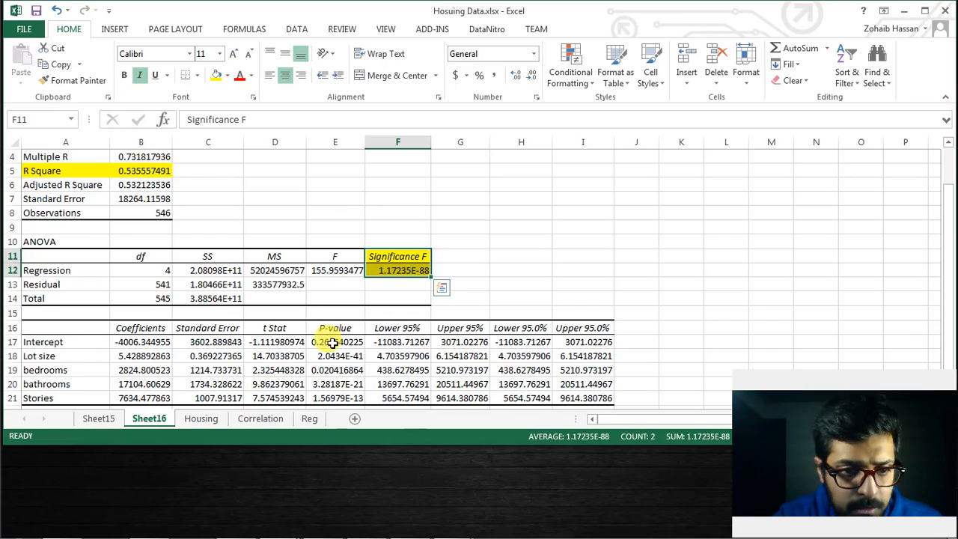
Fill the P-value column E16:E21 and the Coefficients column B16:B21 of the coefficient table with yellow
left_click_drag(333, 329, 336, 397)
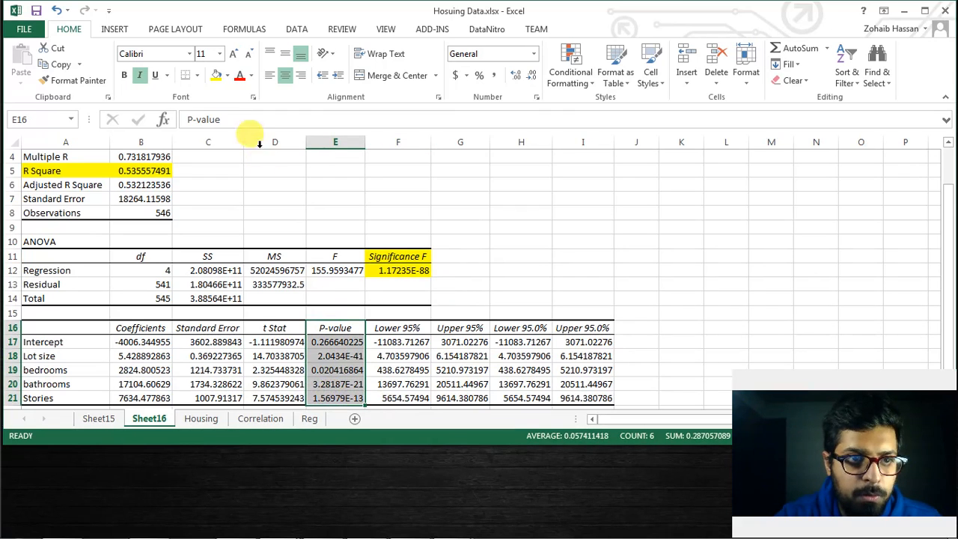
left_click(215, 78)
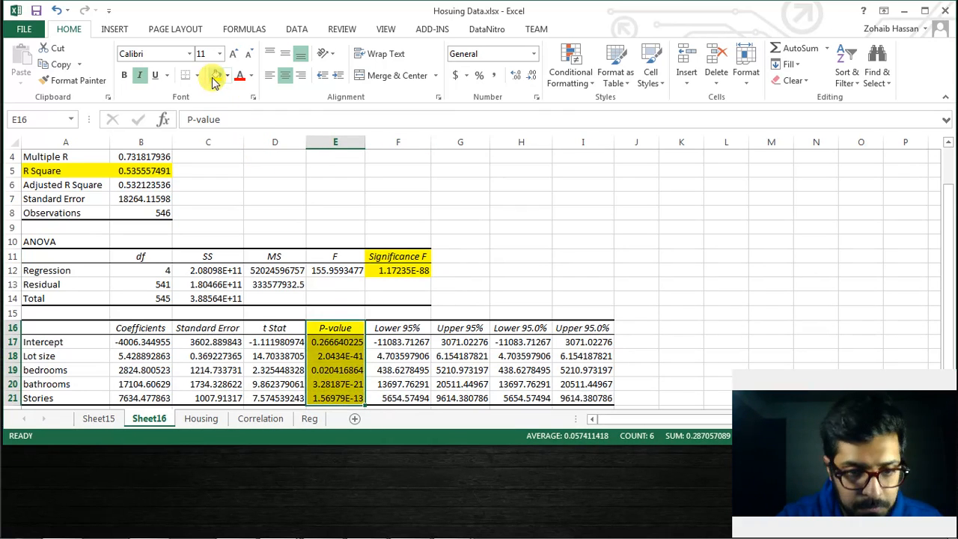
left_click(339, 357)
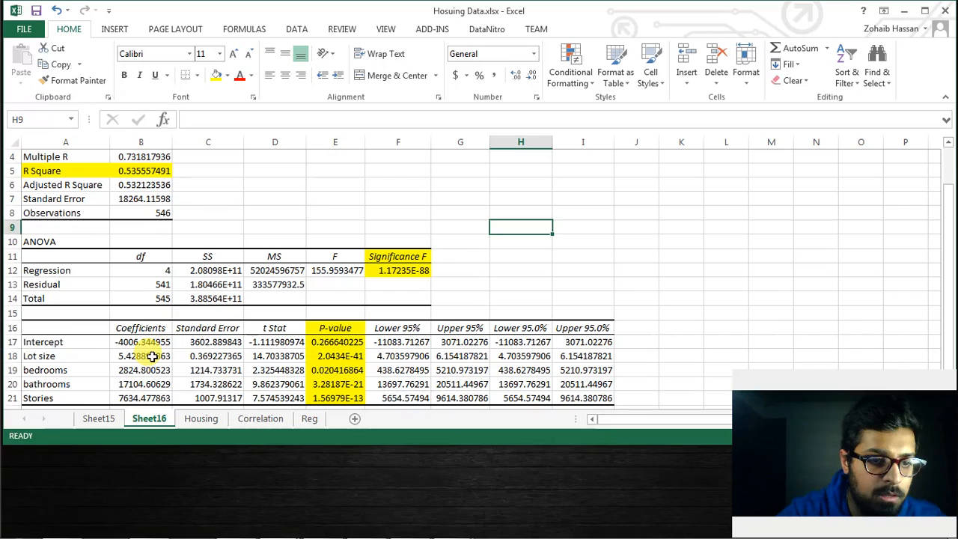
left_click_drag(146, 331, 143, 398)
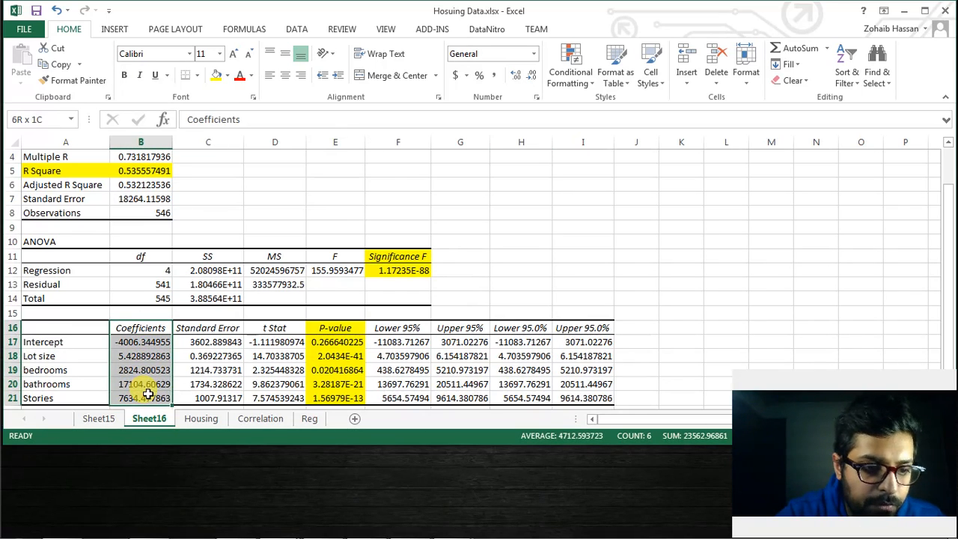
left_click(217, 76)
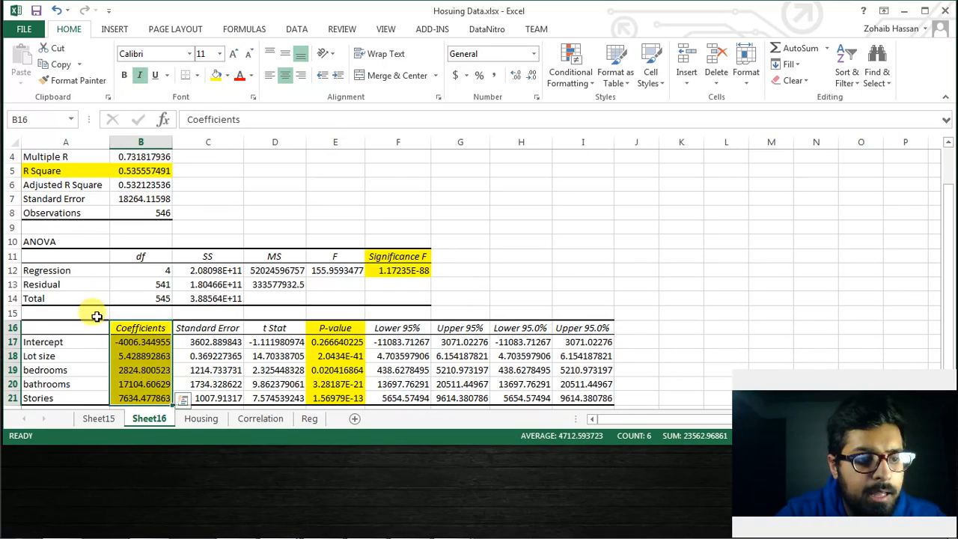
left_click(75, 342)
left_click(126, 343)
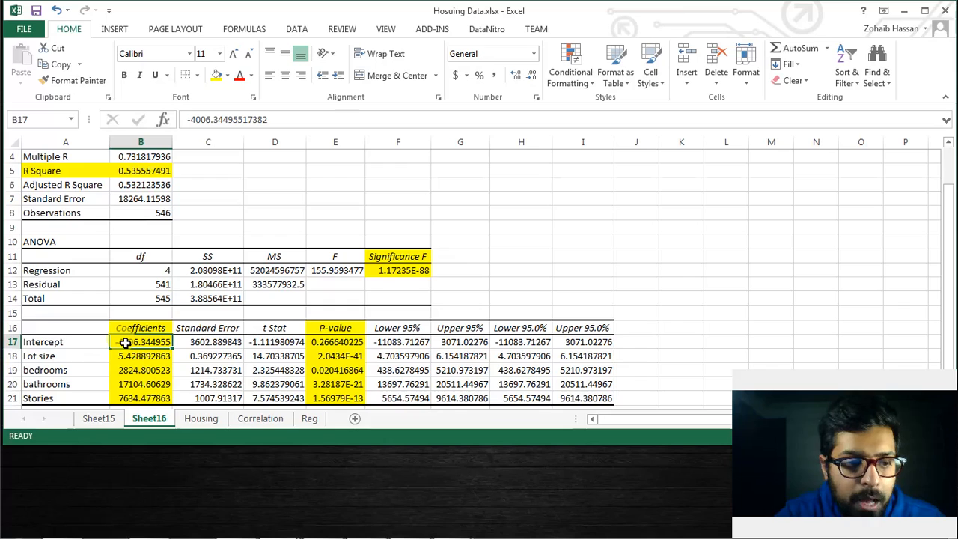
left_click(125, 358)
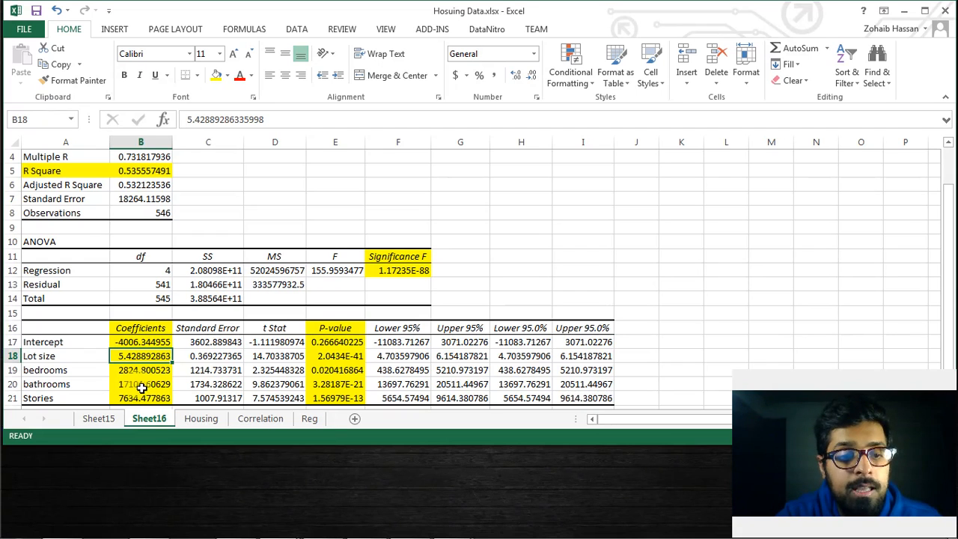
Copy the Regression Equation block G10:L12 from the Reg sheet into Sheet16 starting at cell G10
left_click(319, 423)
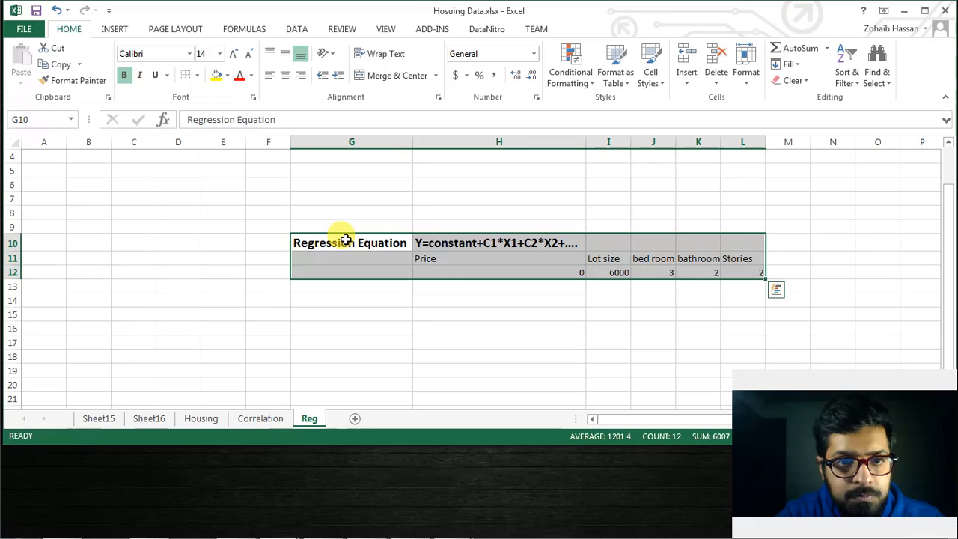
key("ctrl+c")
left_click(150, 421)
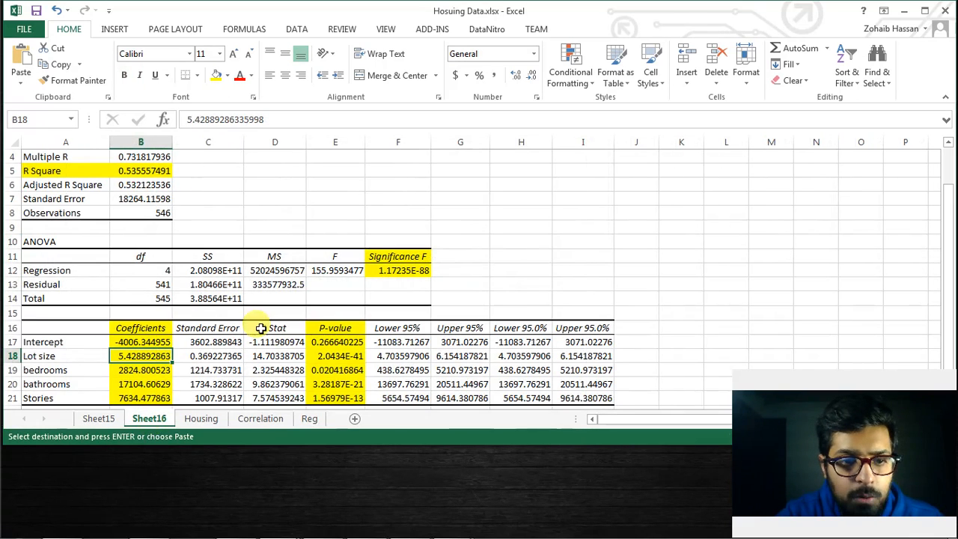
left_click(456, 241)
key("ctrl+v")
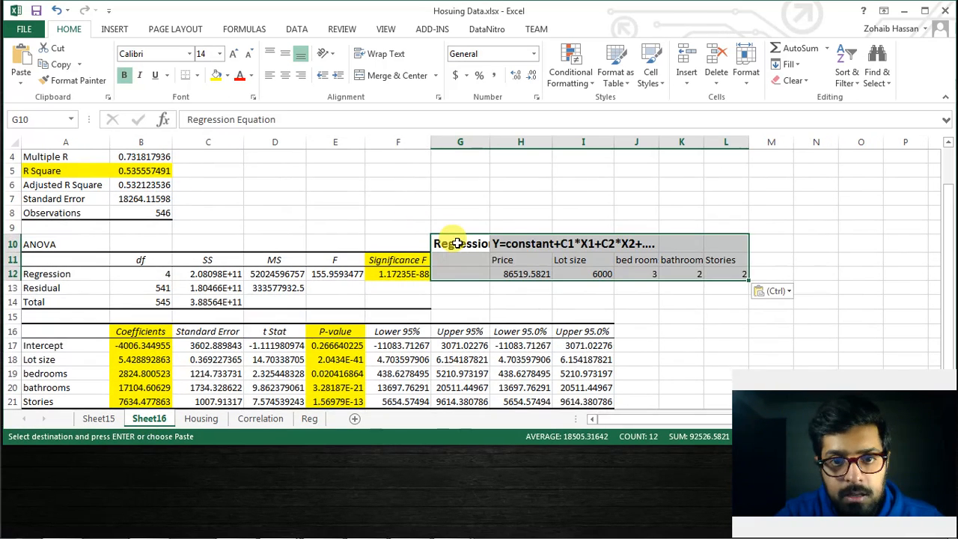
Examine the regression equation text in H10 and the cell references in the Price formula in H12
left_click(527, 244)
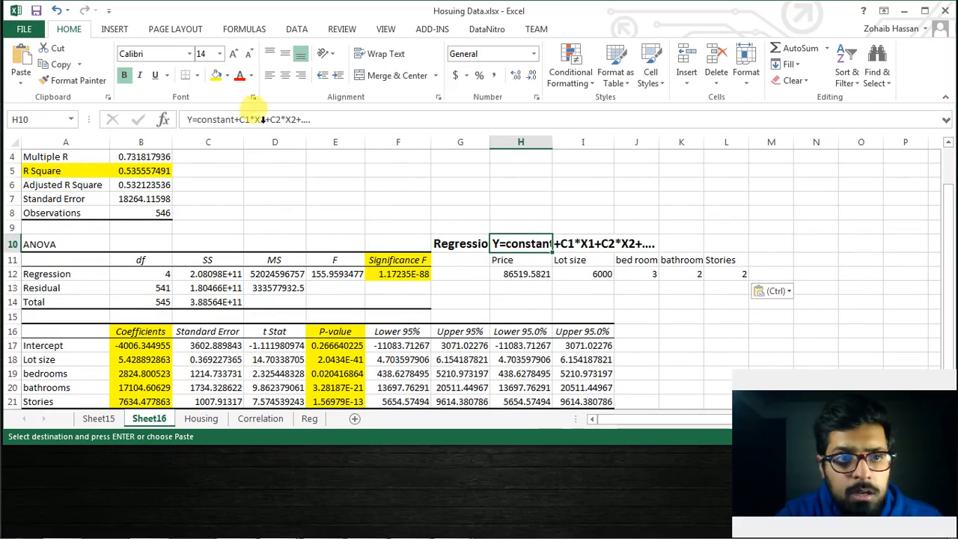
left_click(221, 120)
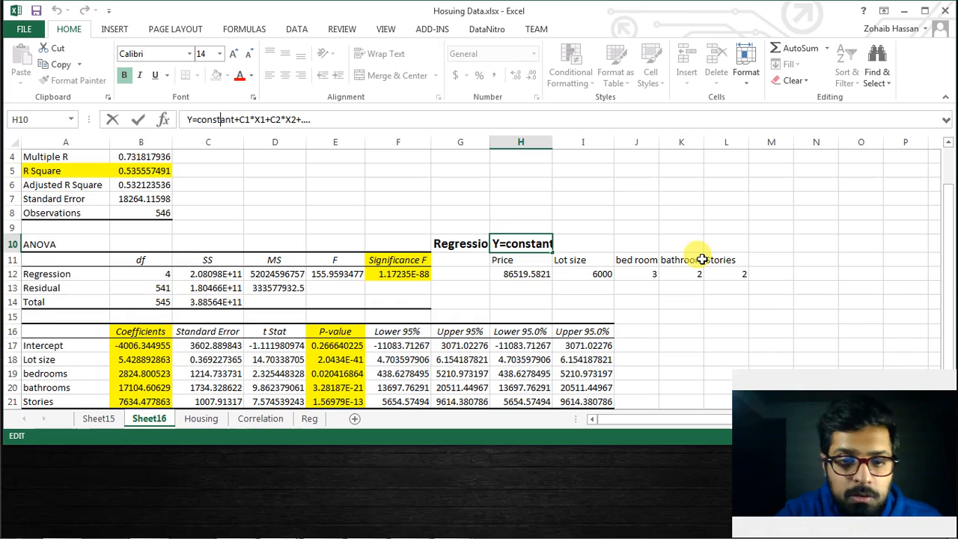
left_click(529, 276)
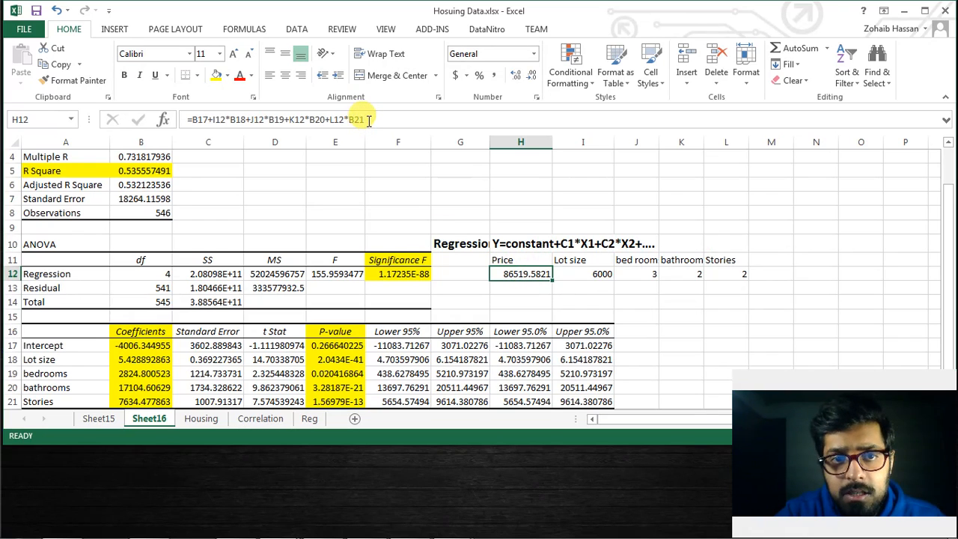
left_click(368, 120)
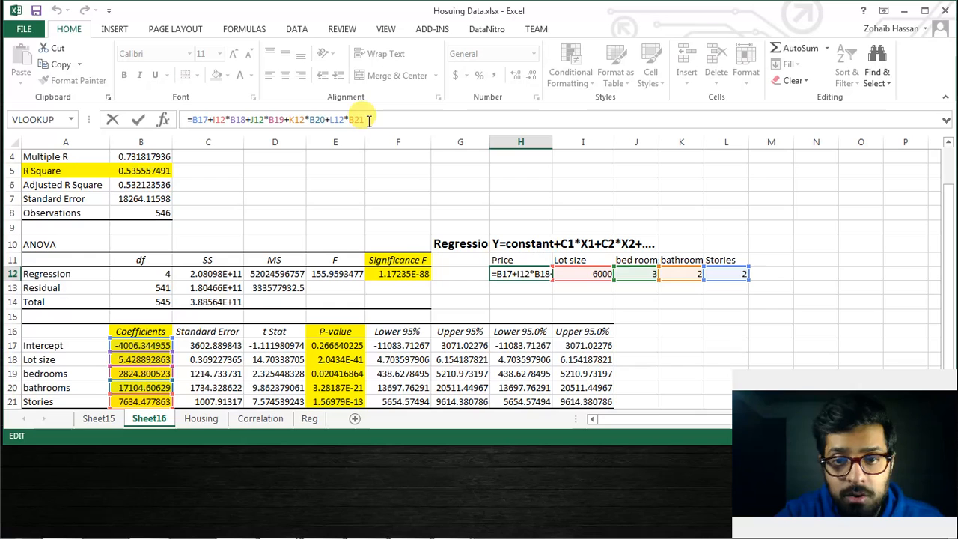
left_click(649, 298)
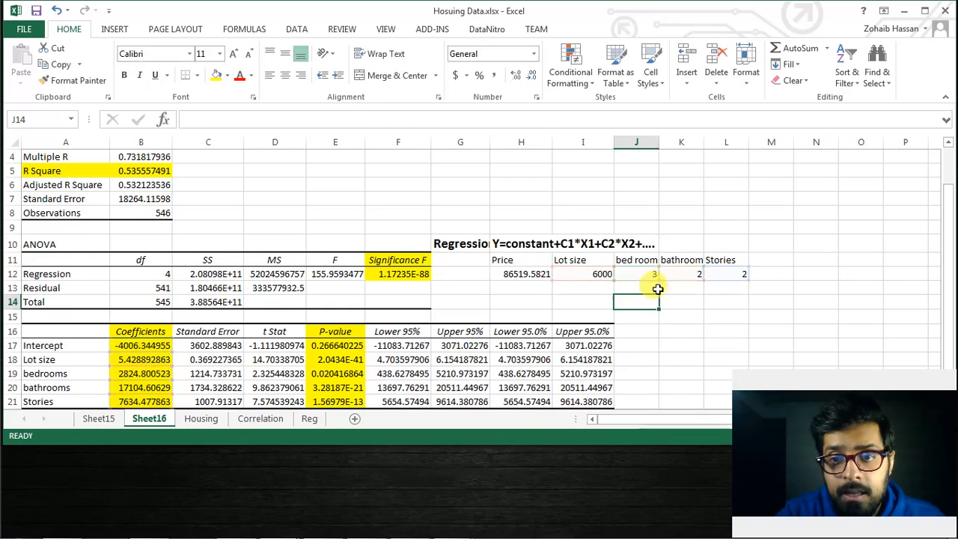
Set the bathroom value in K12 to 3 to recalculate the predicted price
left_click(693, 276)
left_click(216, 121)
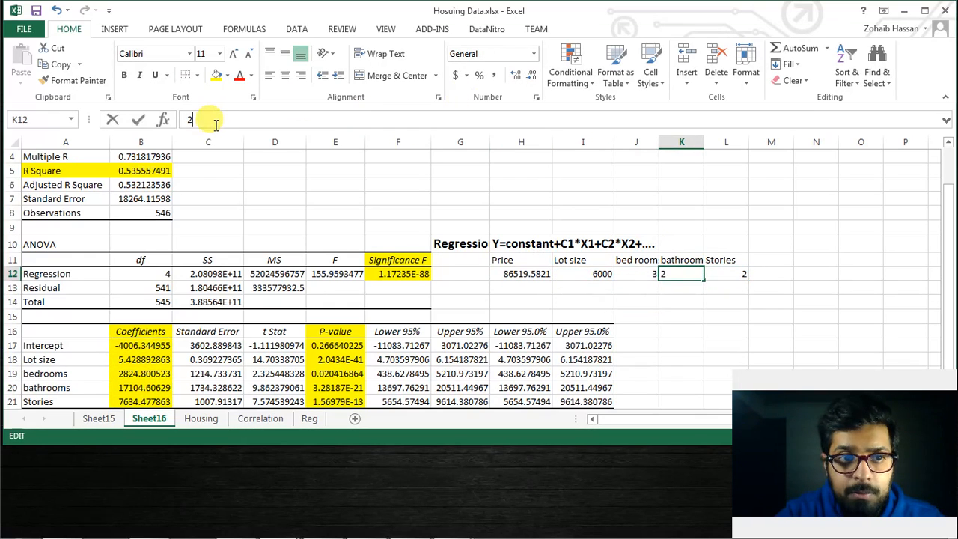
key("BackSpace")
type("3")
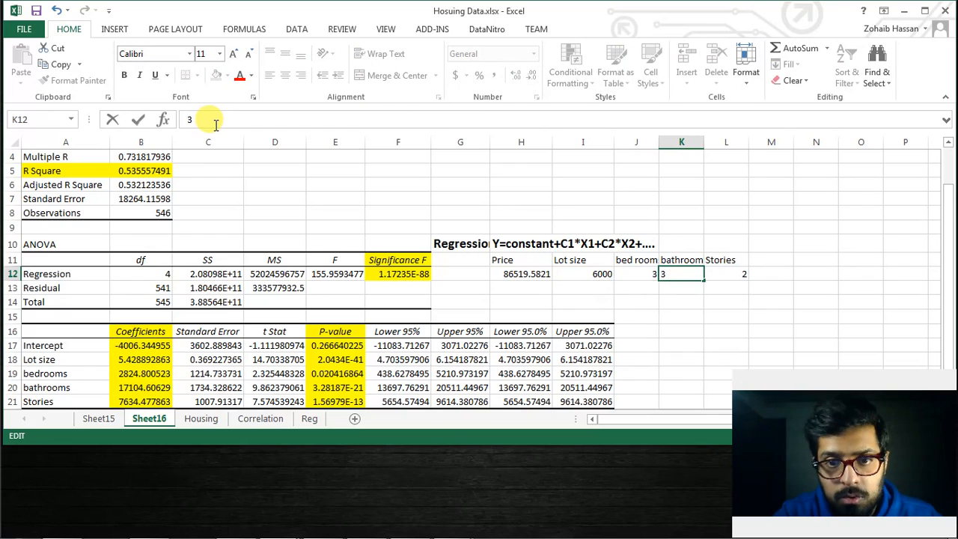
key("Return")
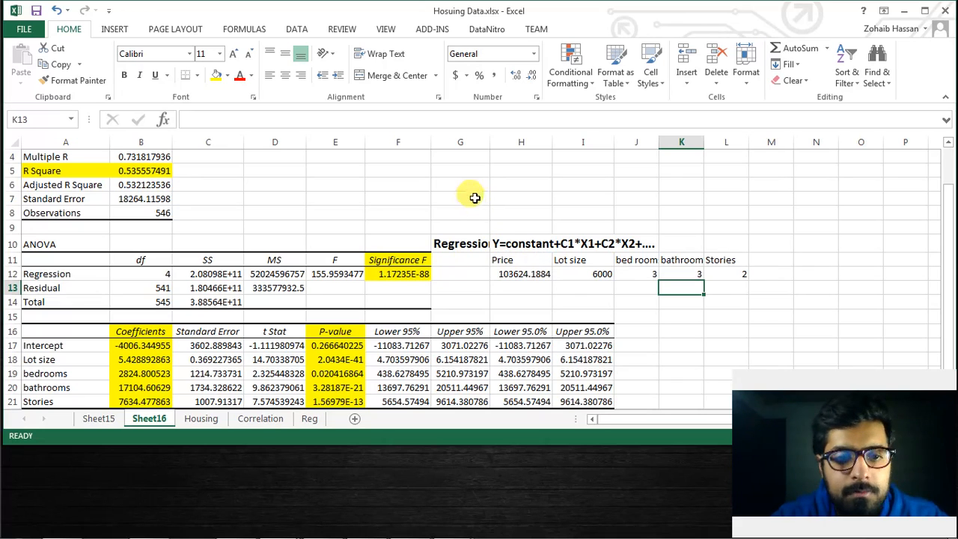
Go to the start of the Housing sheet and start a Descriptive Statistics analysis from the data analysis tools
left_click(197, 414)
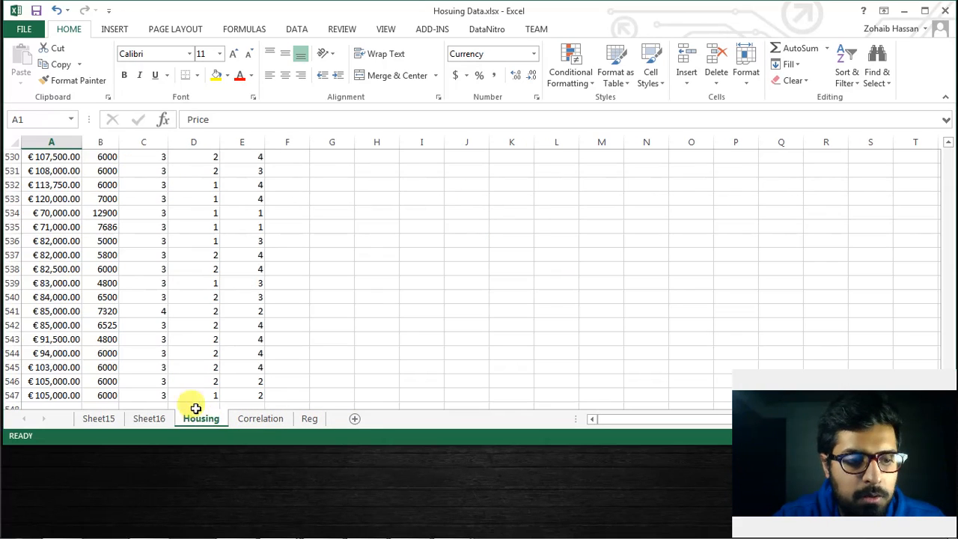
left_click(60, 195)
key("ctrl+Home")
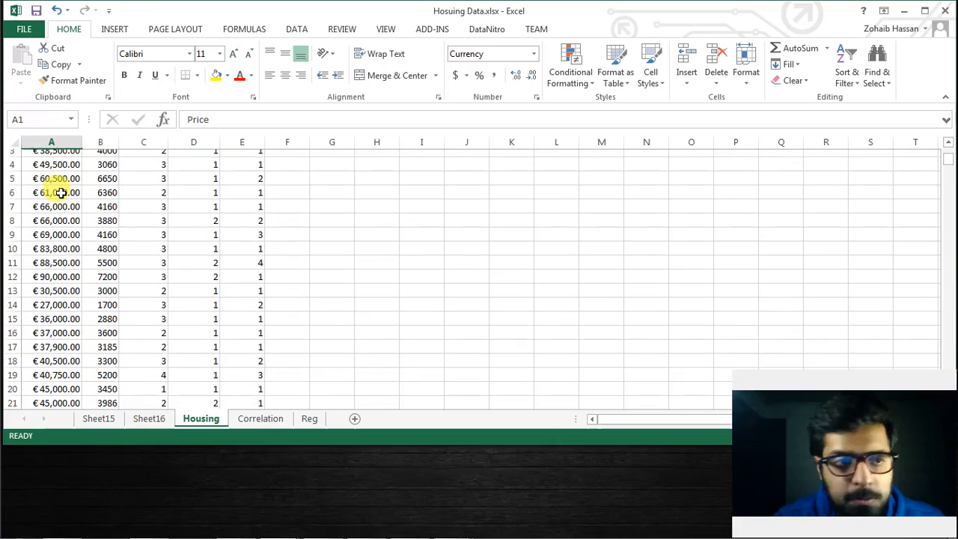
left_click(300, 29)
left_click(796, 50)
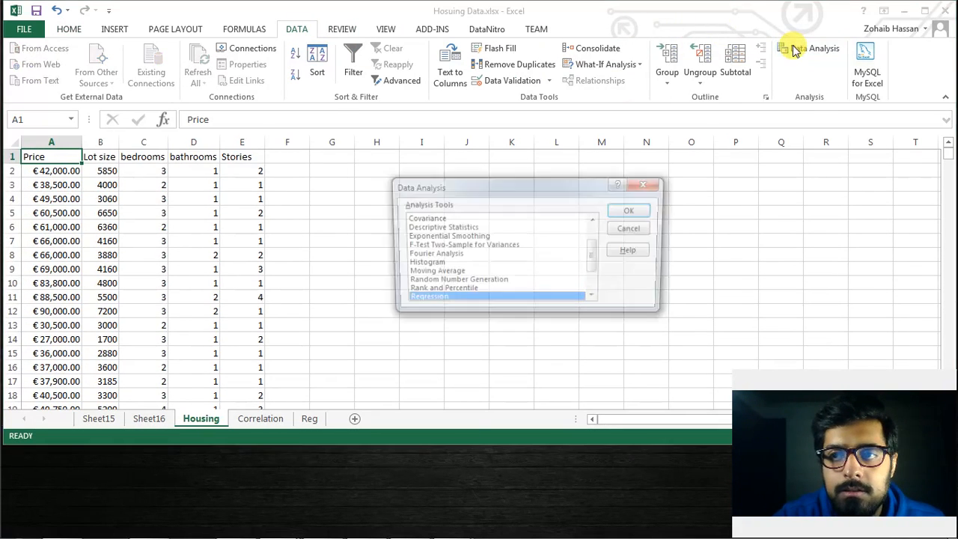
left_click(450, 264)
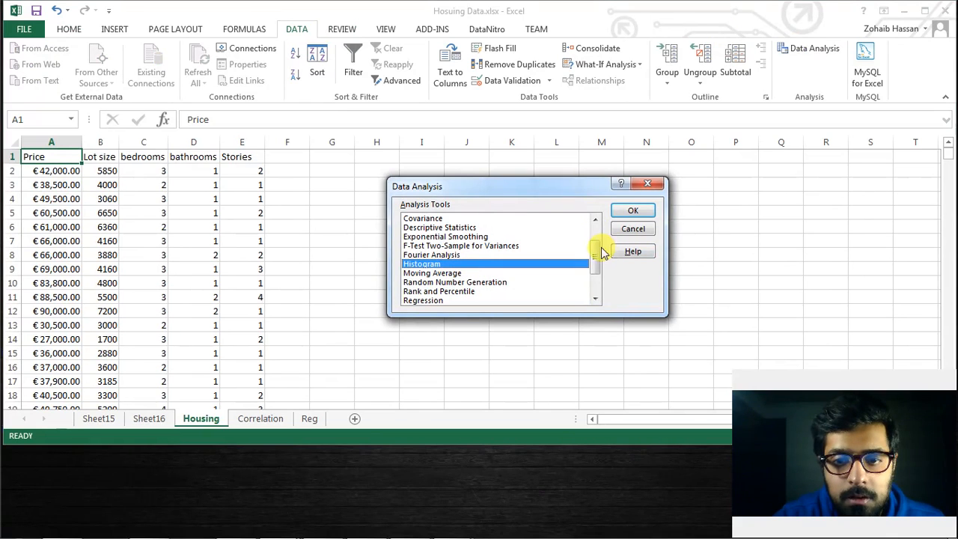
double_click(449, 228)
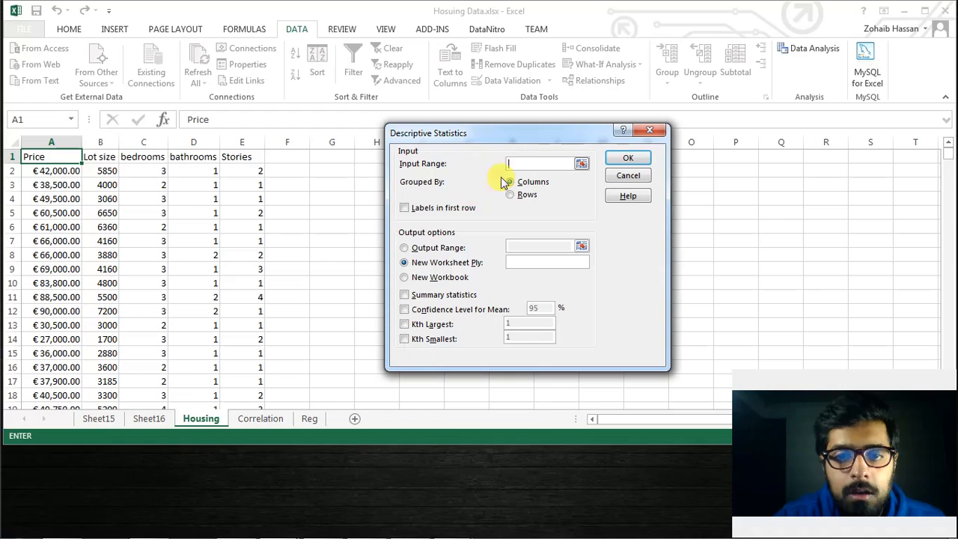
Set the Descriptive Statistics input range to A1:E547 and treat the first row as labels
left_click(582, 164)
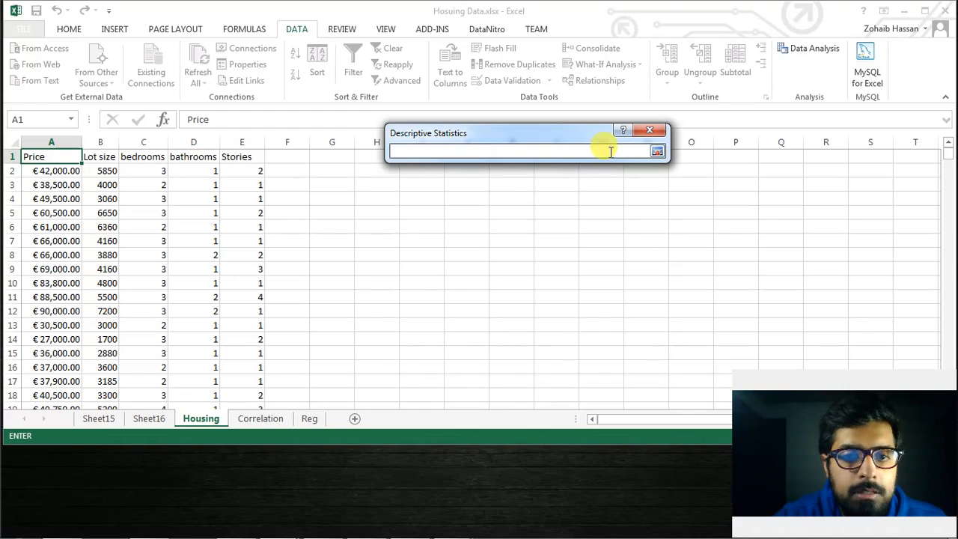
left_click(50, 160)
key("ctrl+shift+Right")
key("ctrl+shift+Down")
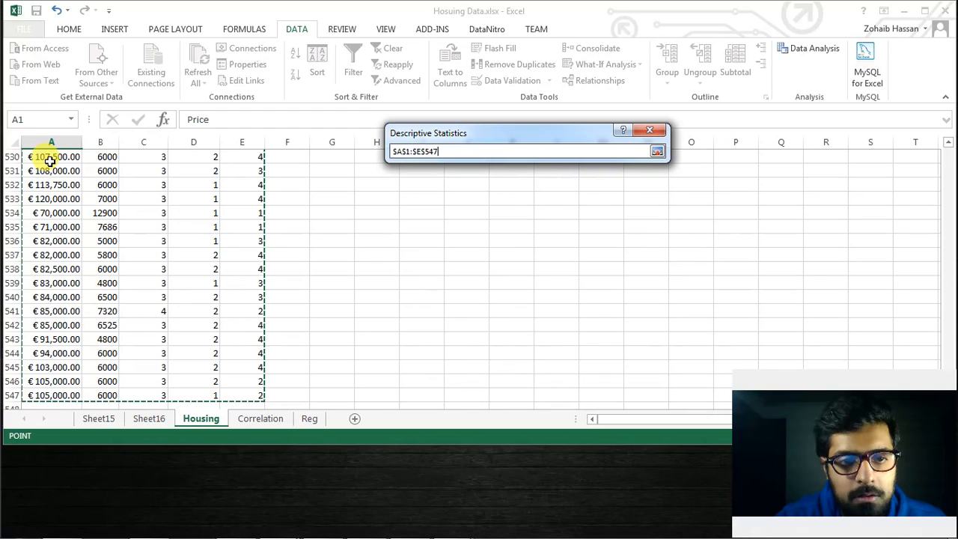
left_click(659, 151)
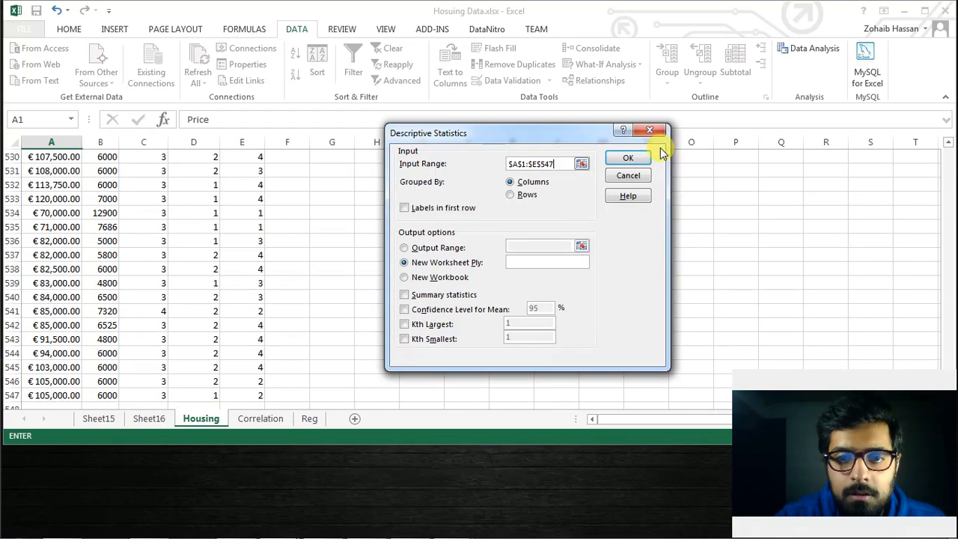
left_click(422, 209)
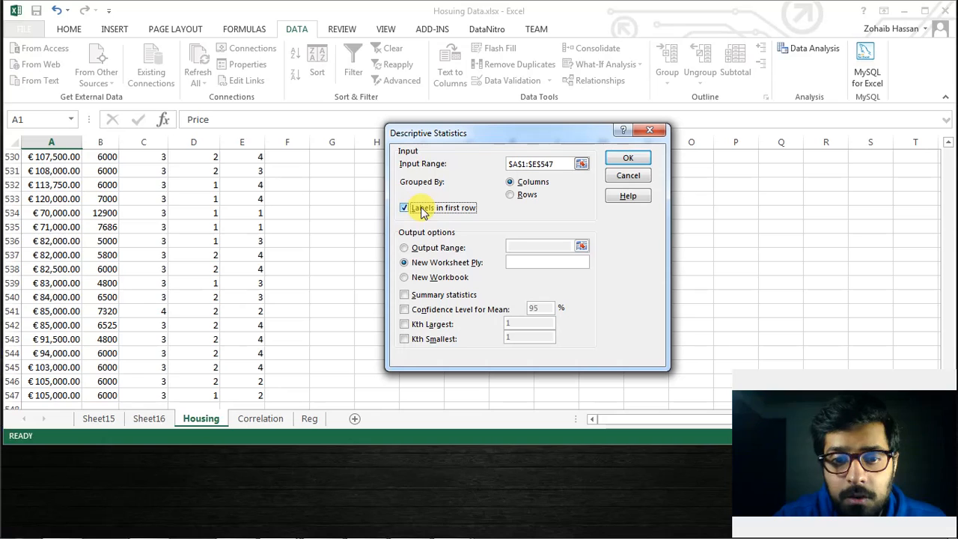
Include summary statistics and run the Descriptive Statistics analysis with its output on a new worksheet
left_click(629, 159)
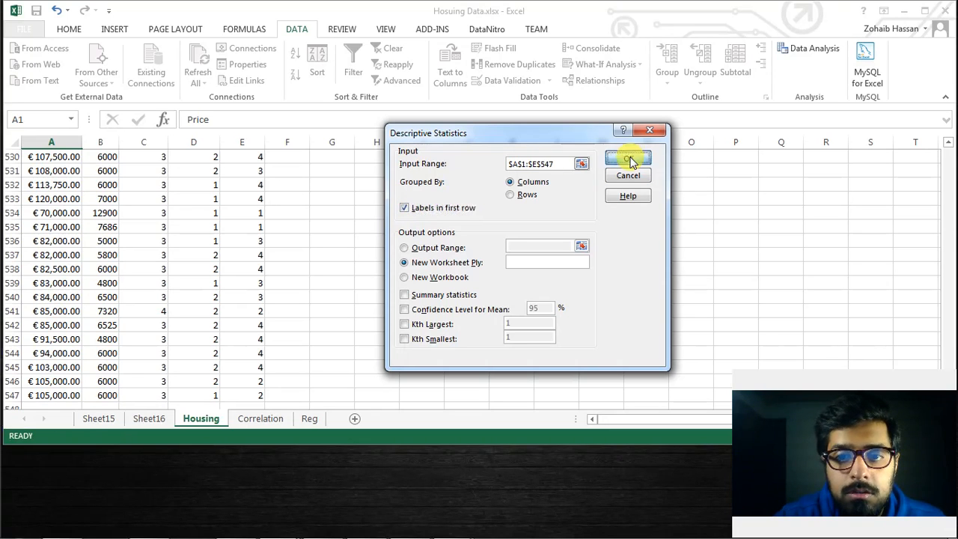
left_click(453, 302)
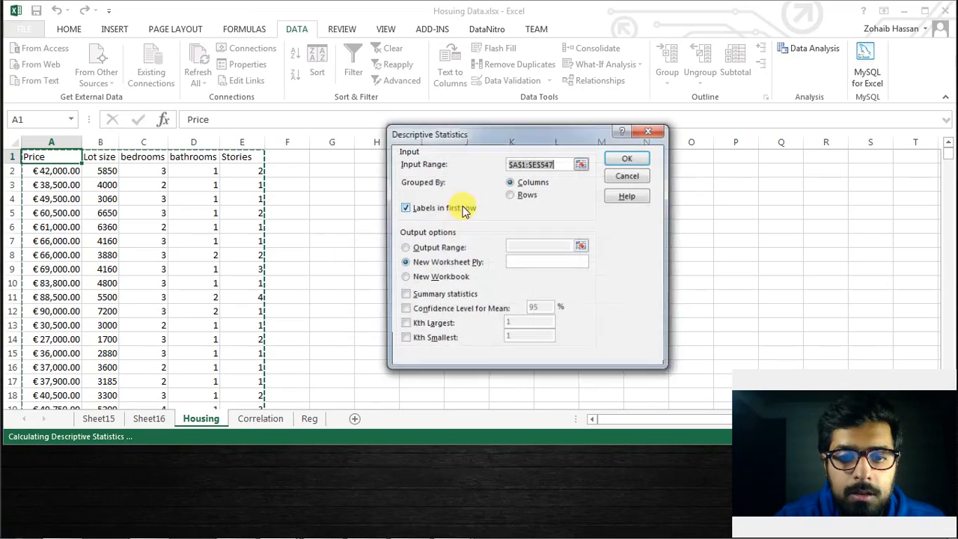
left_click(417, 296)
left_click(621, 161)
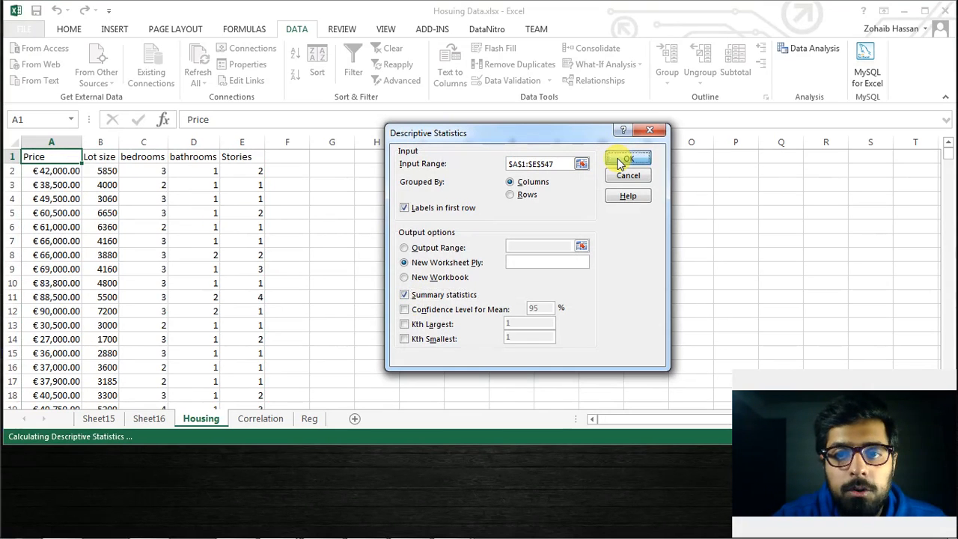
Fit all column widths of the descriptive statistics output to their contents
left_click(180, 225)
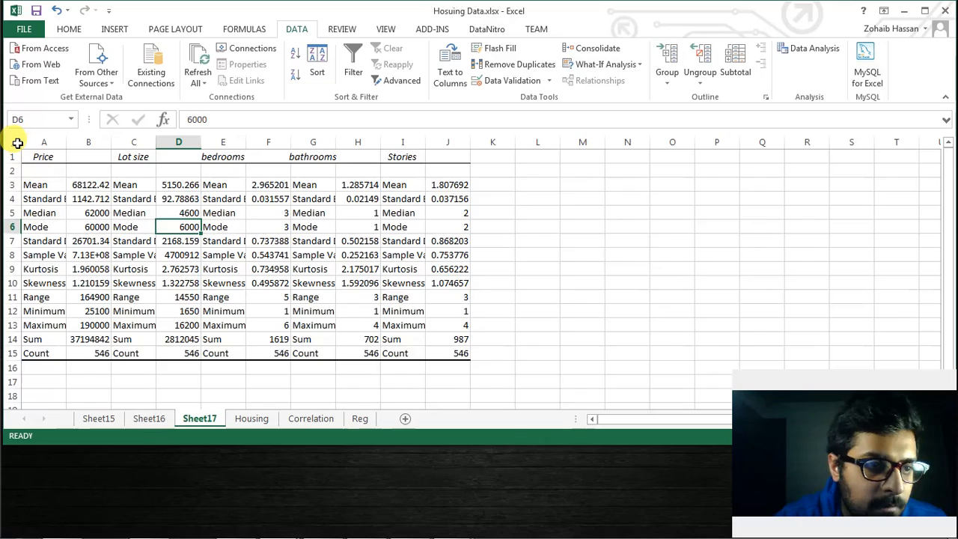
left_click(15, 142)
double_click(67, 142)
left_click(68, 159)
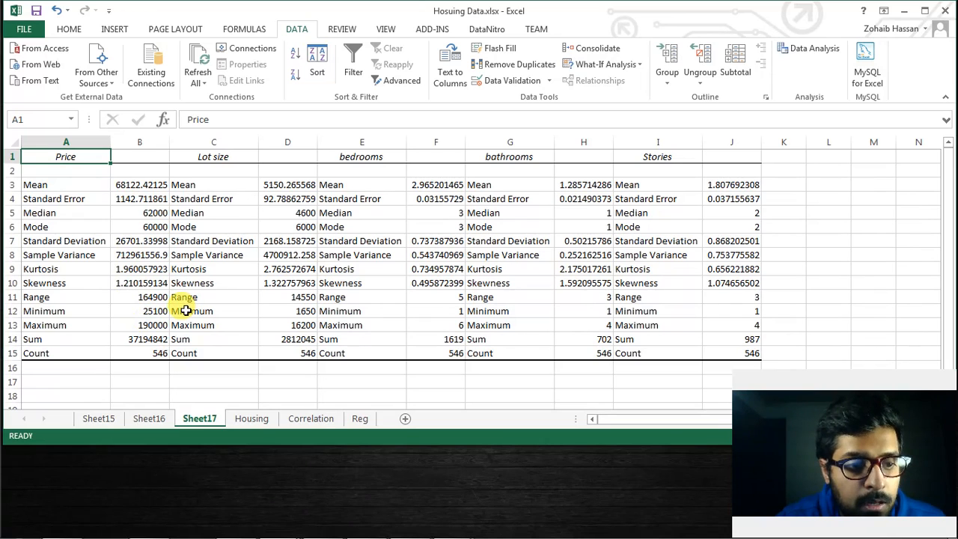
Examine the price sum and the lot size and bedrooms statistics, and look through the data analysis tools from the Housing sheet
left_click(142, 339)
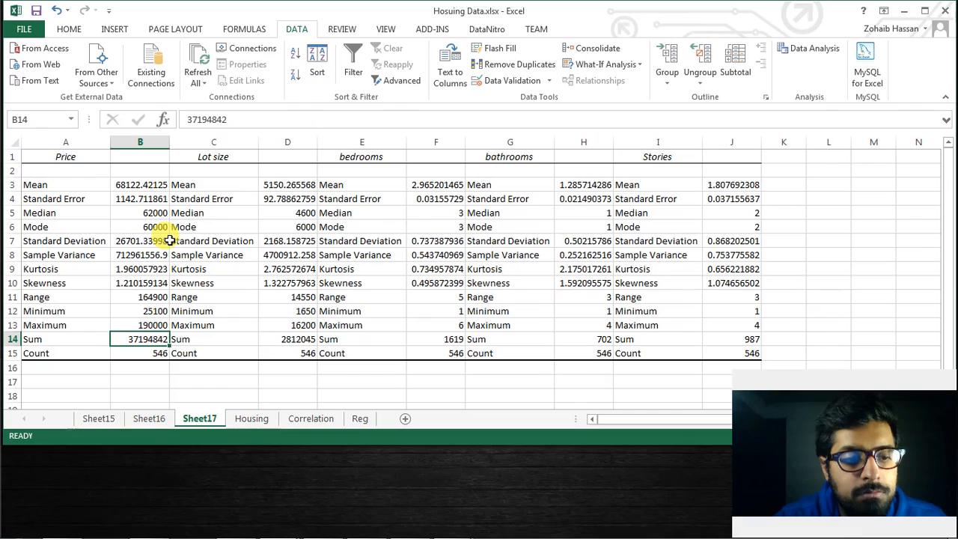
left_click_drag(220, 157, 291, 351)
left_click_drag(367, 157, 426, 358)
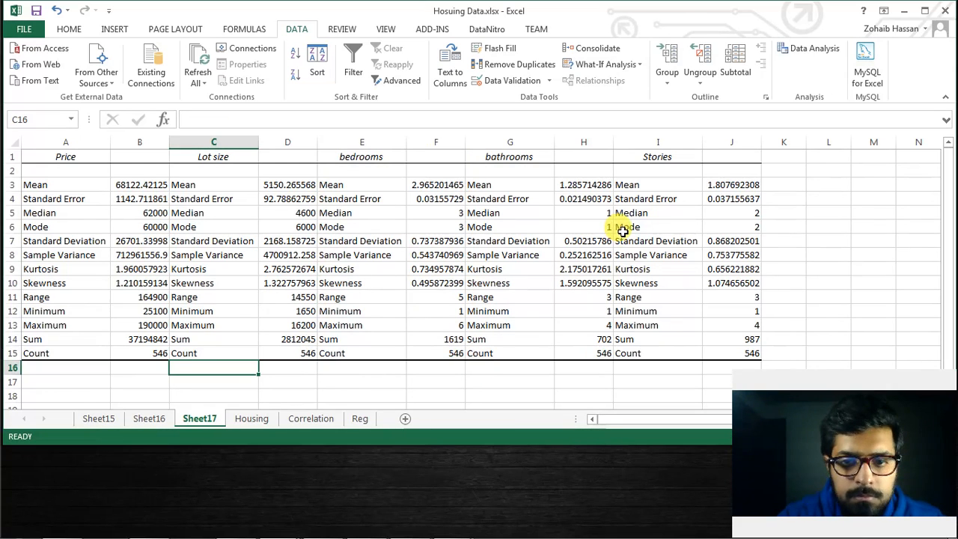
left_click(262, 418)
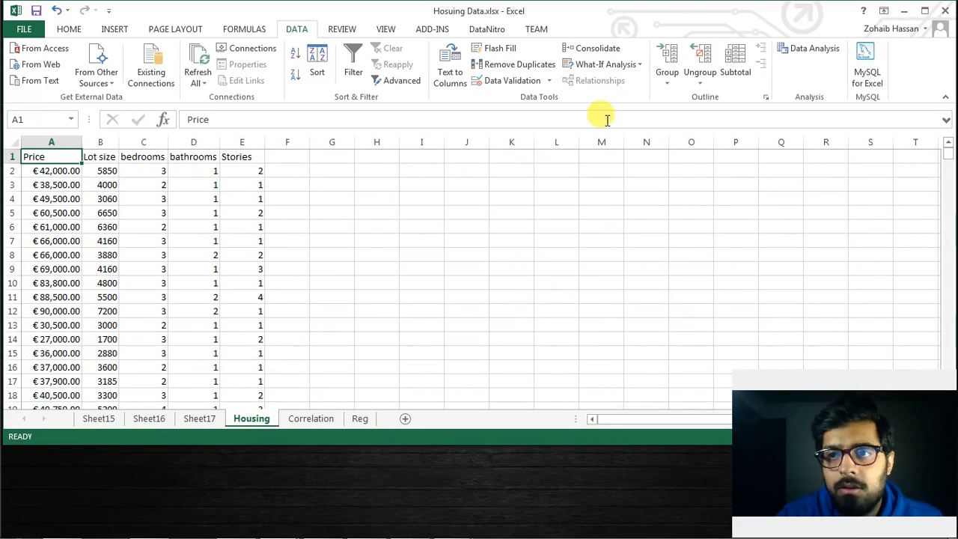
left_click(808, 50)
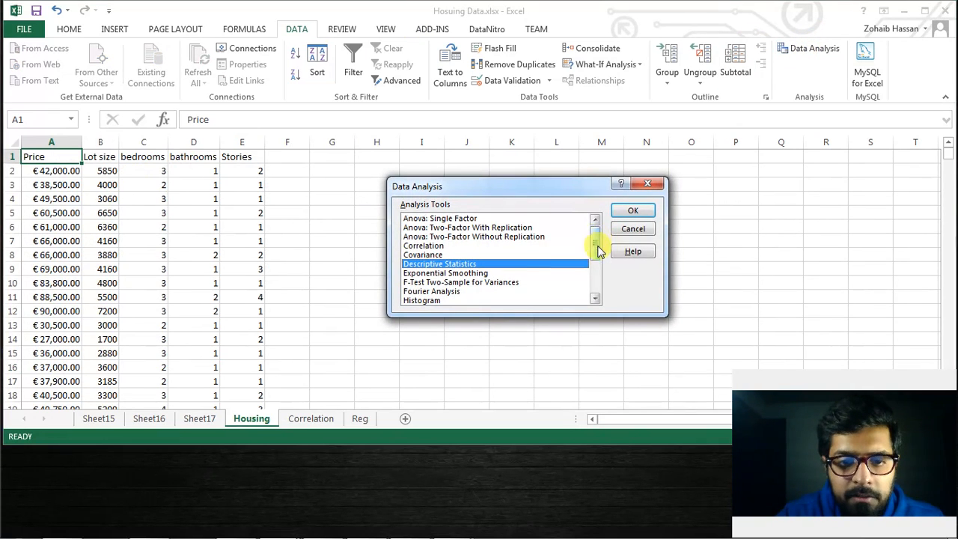
scroll(599, 252, "down", 3)
left_click(469, 258)
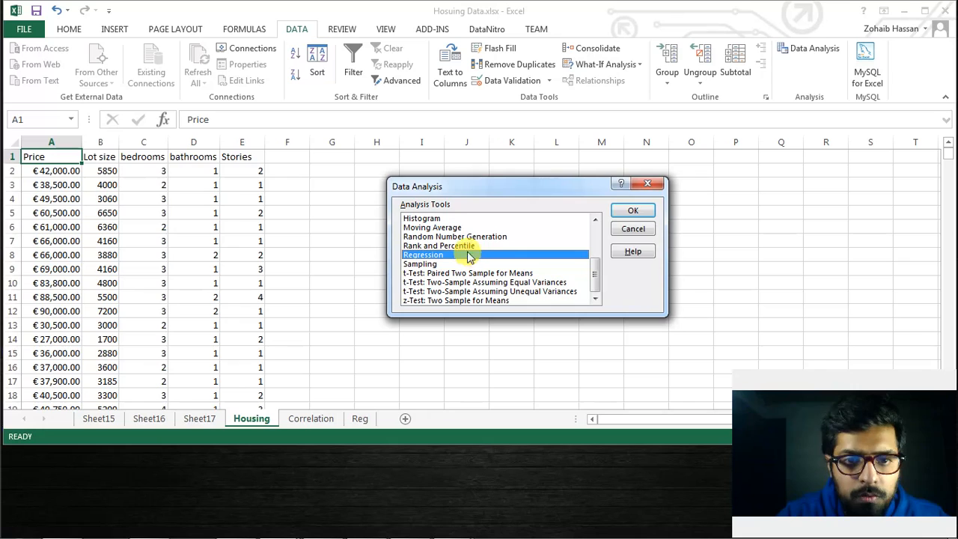
left_click(644, 186)
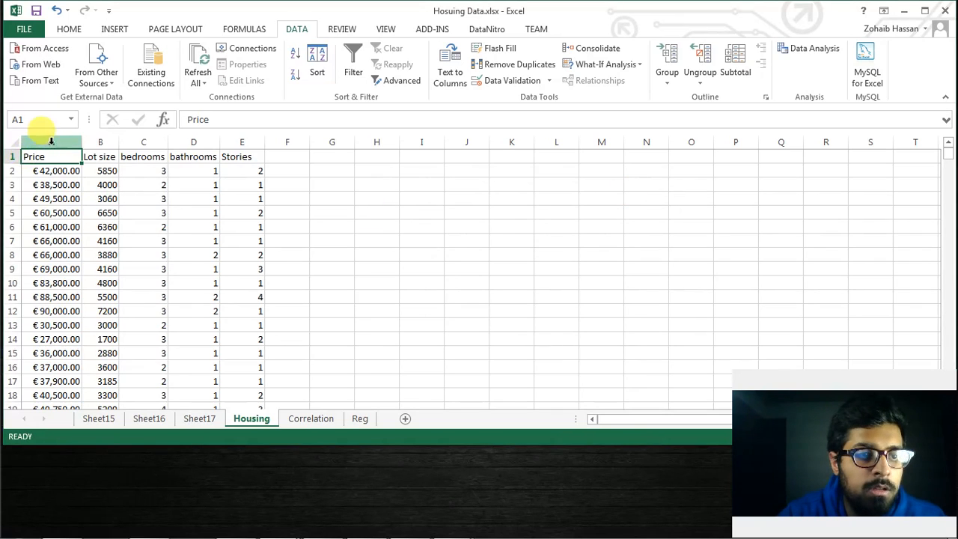
Create a PivotTable from the Price column of the Housing sheet on a new worksheet
left_click(51, 142)
left_click(116, 29)
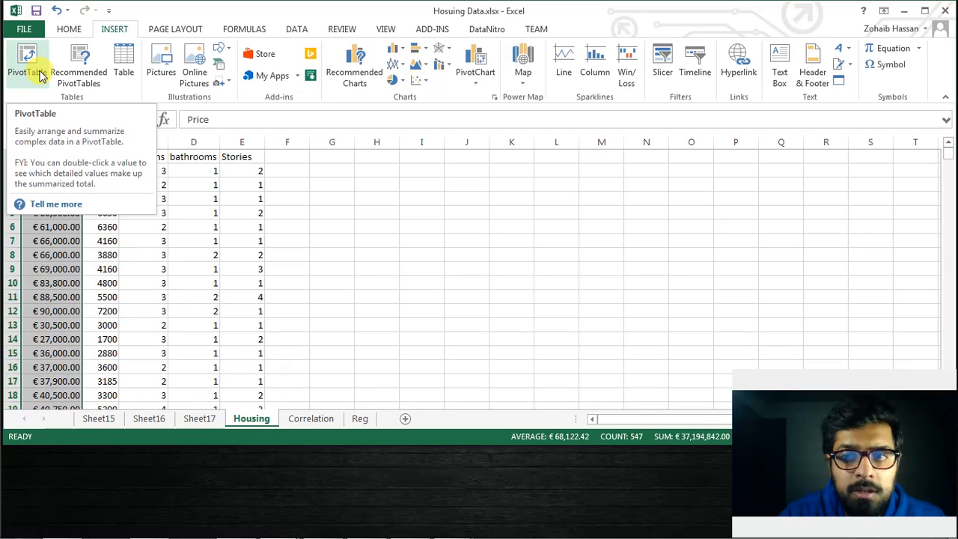
left_click(36, 63)
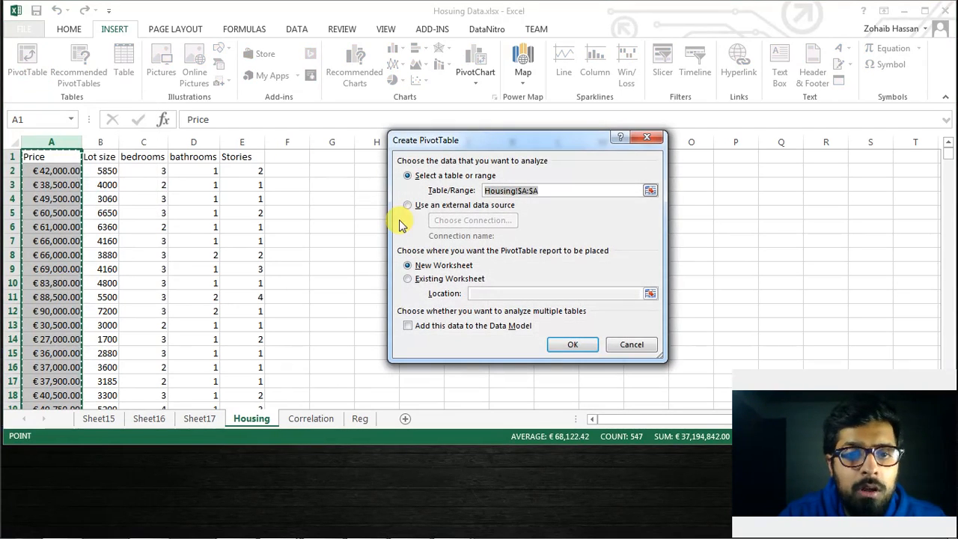
left_click(573, 344)
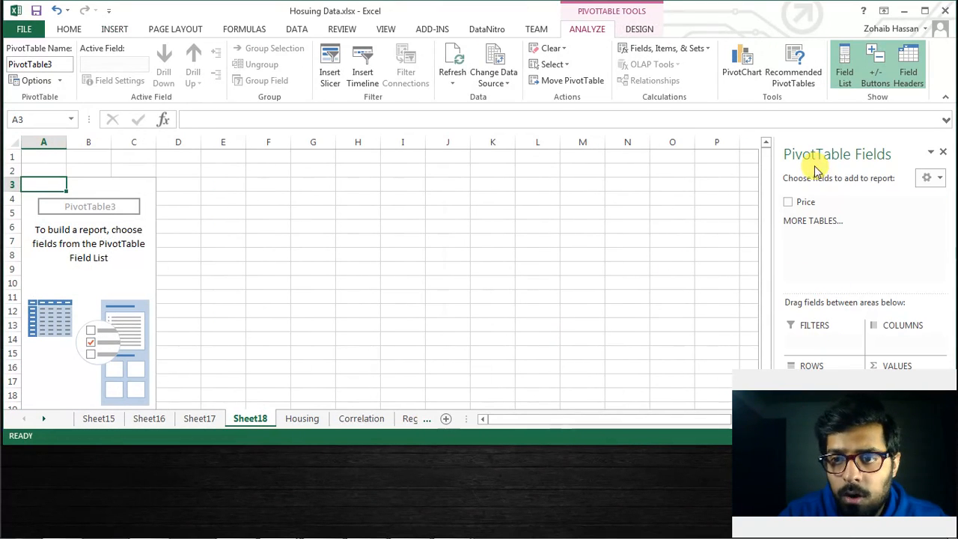
Place the Price field in both the values, as a count, and the rows of the PivotTable
left_click_drag(803, 201, 908, 375)
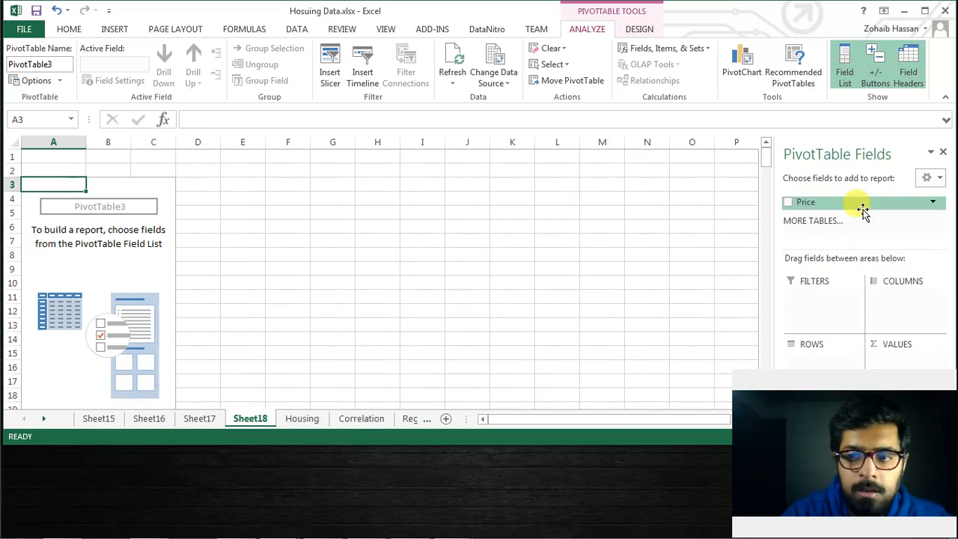
left_click_drag(850, 205, 897, 362)
left_click_drag(829, 206, 815, 358)
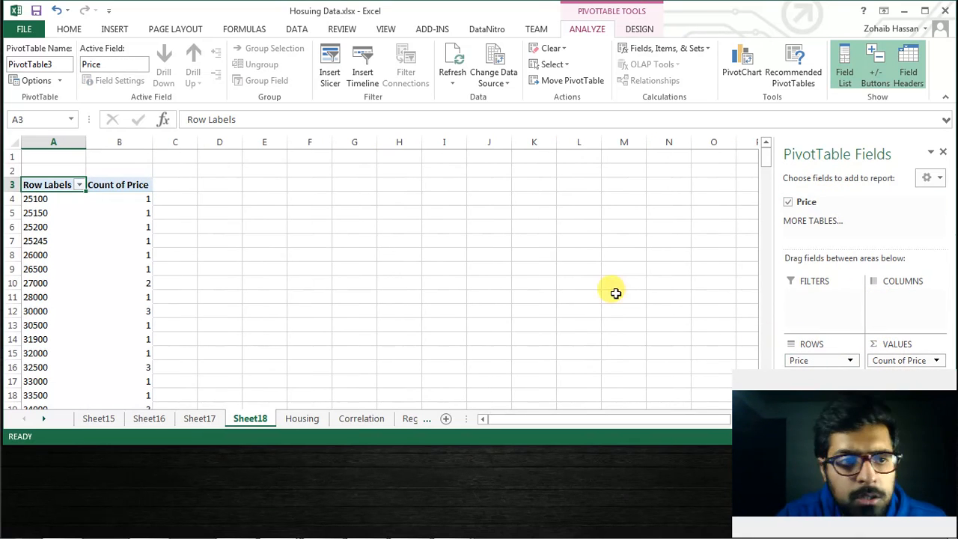
Group the PivotTable's price rows starting at 25000 and ending at 190000 in intervals of 10000
left_click(40, 199)
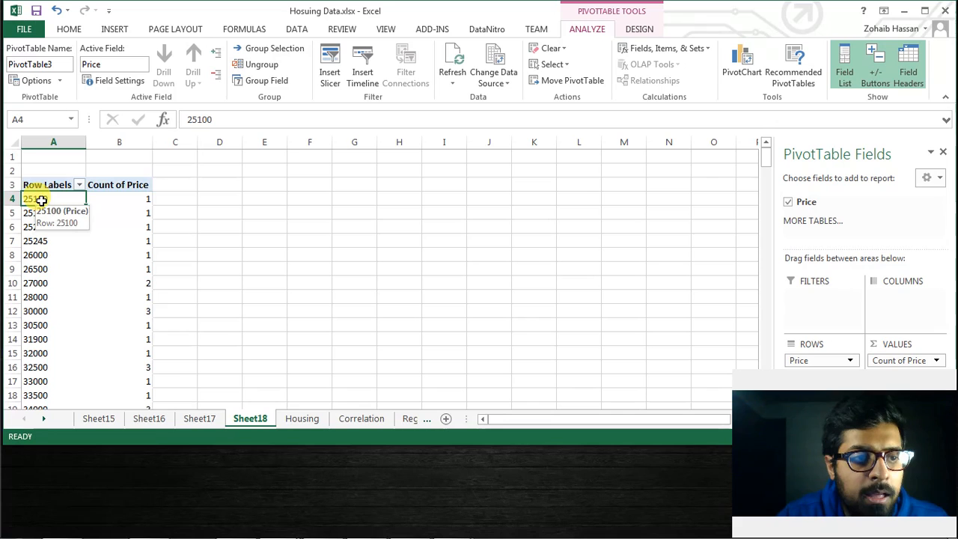
right_click(40, 199)
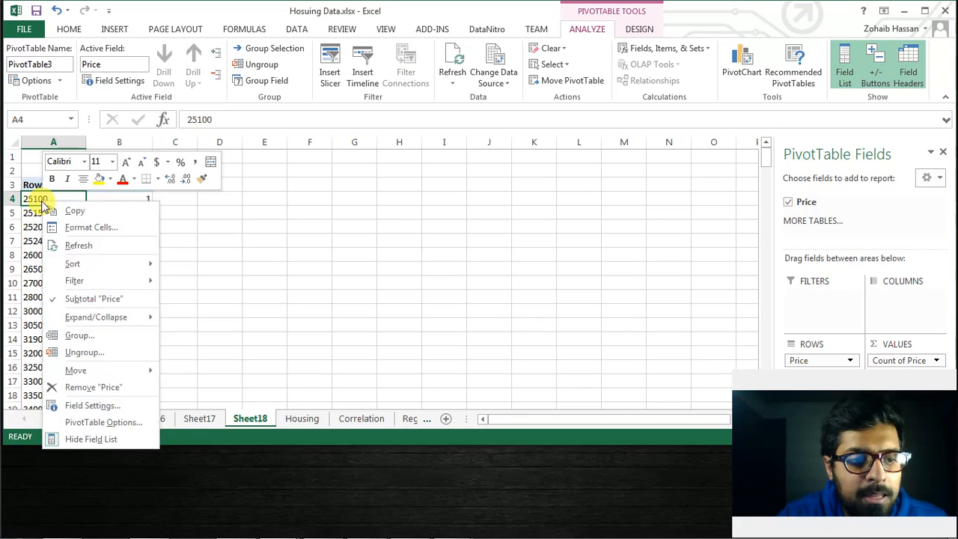
left_click(80, 336)
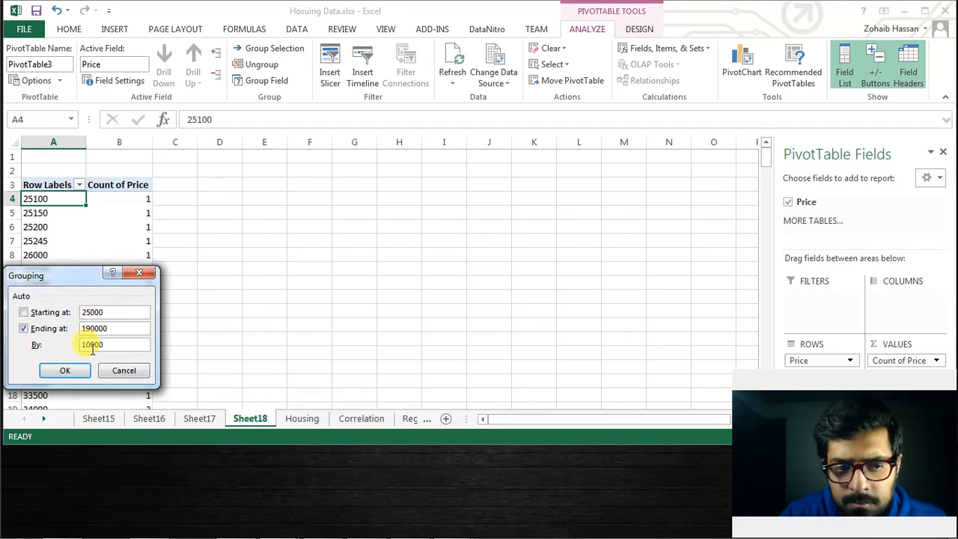
left_click(75, 370)
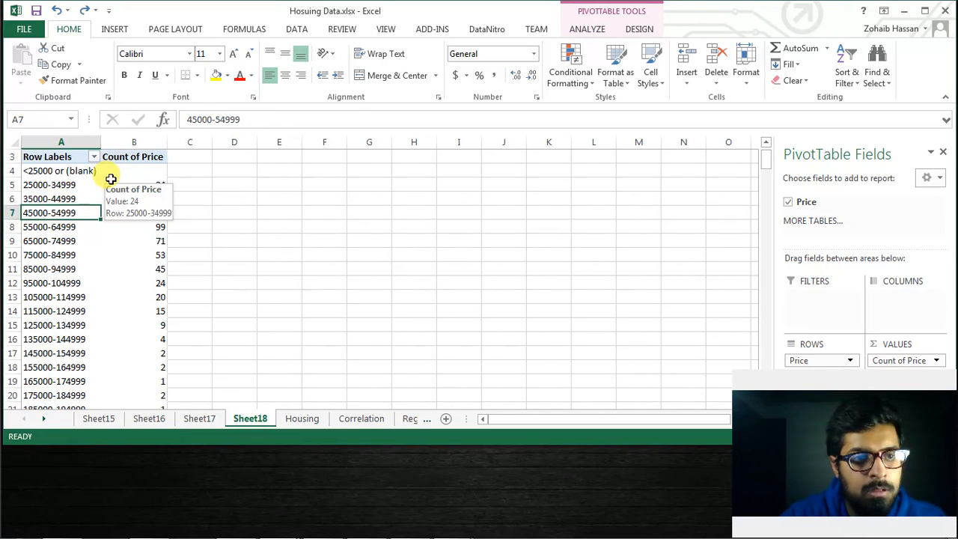
Filter the row labels to exclude the "<25000 or (blank)" group
left_click(93, 157)
left_click(41, 304)
left_click(90, 427)
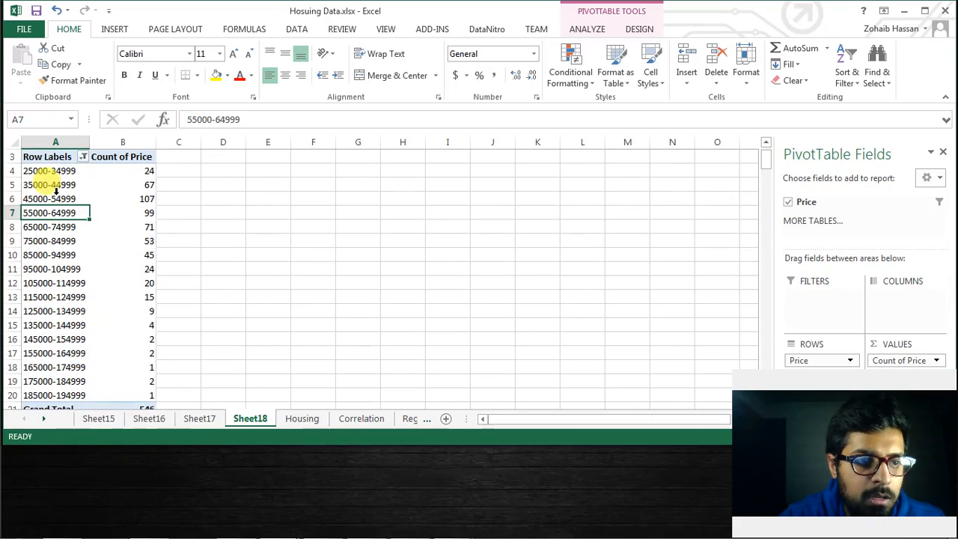
Insert a clustered column PivotChart from the price groups and counts in A3:B20
left_click(48, 155)
key("ctrl+shift+Right")
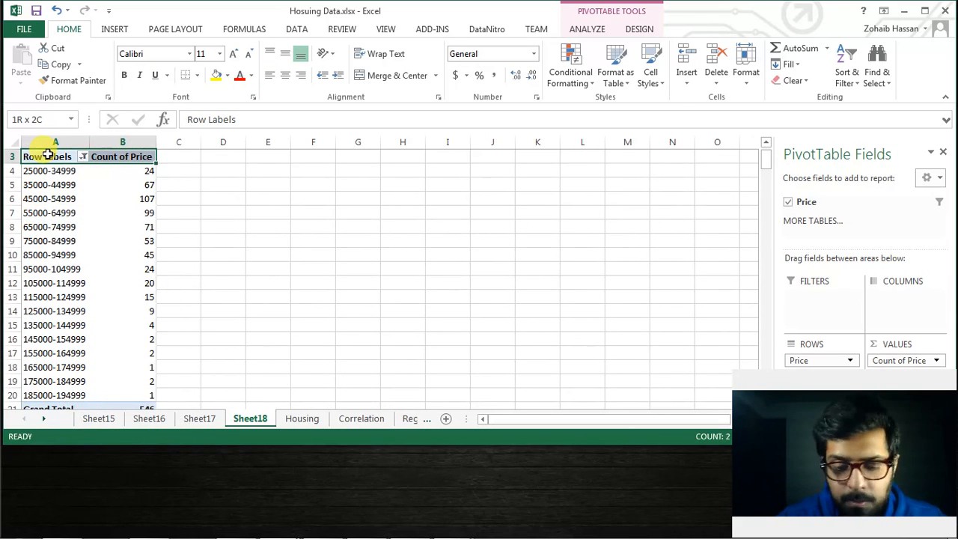
key("ctrl+shift+Down")
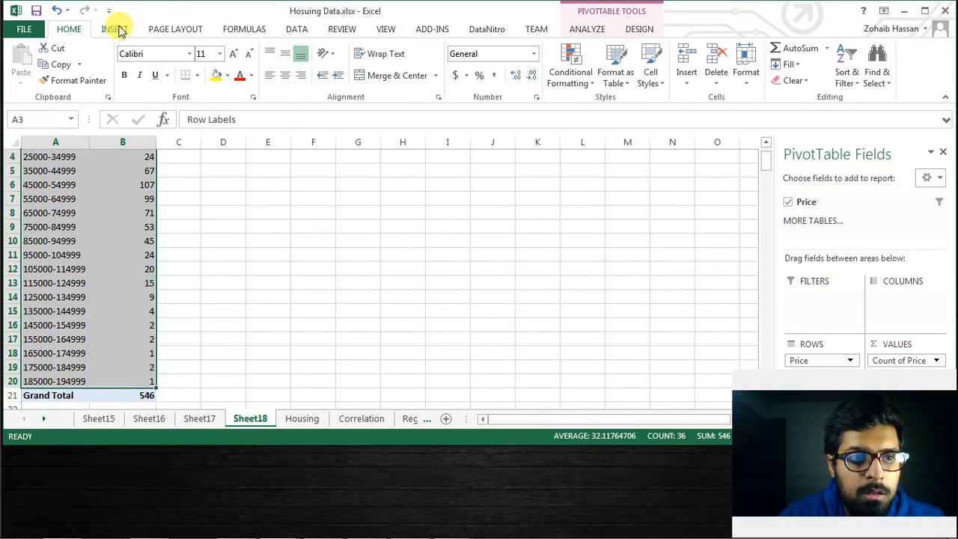
left_click(117, 30)
left_click(476, 68)
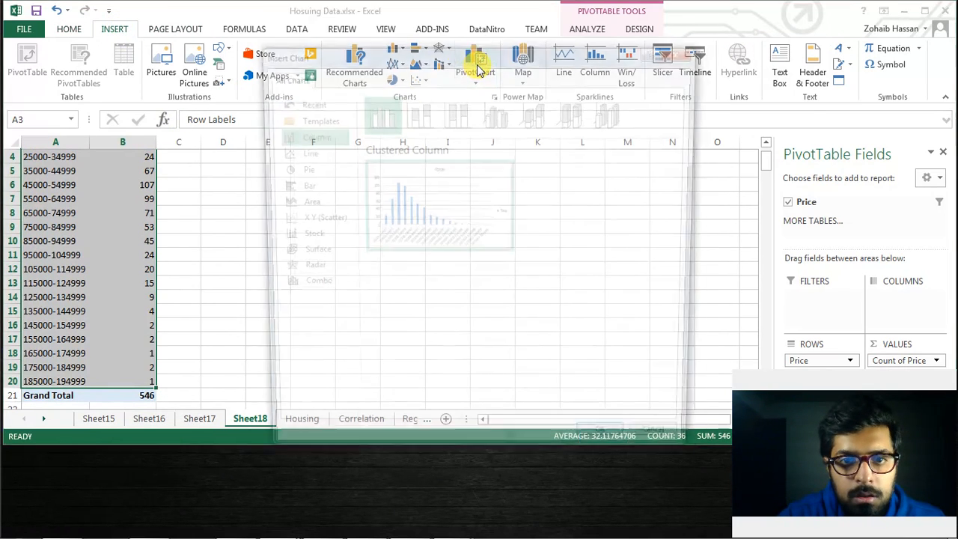
double_click(390, 109)
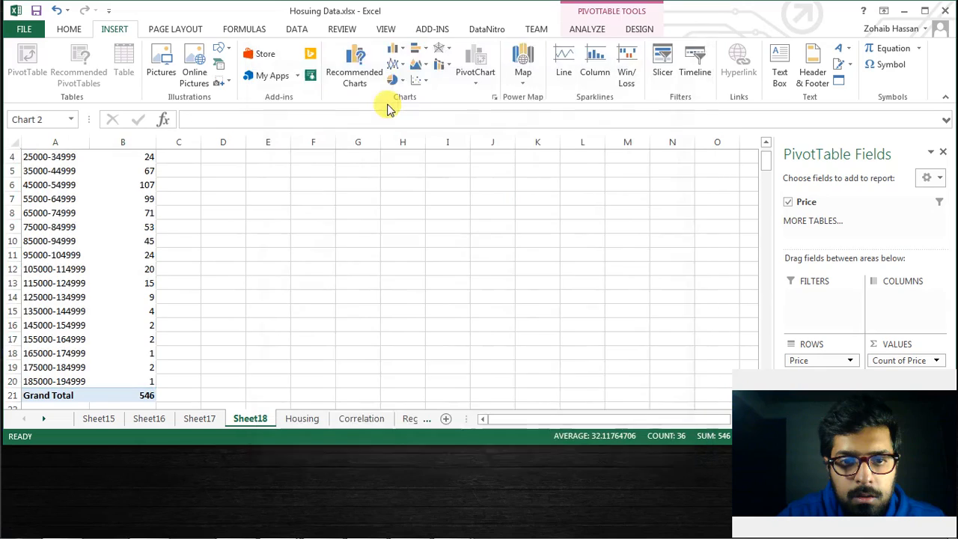
Format the chart's data series with a gap width of 0% to form a histogram
left_click(390, 303)
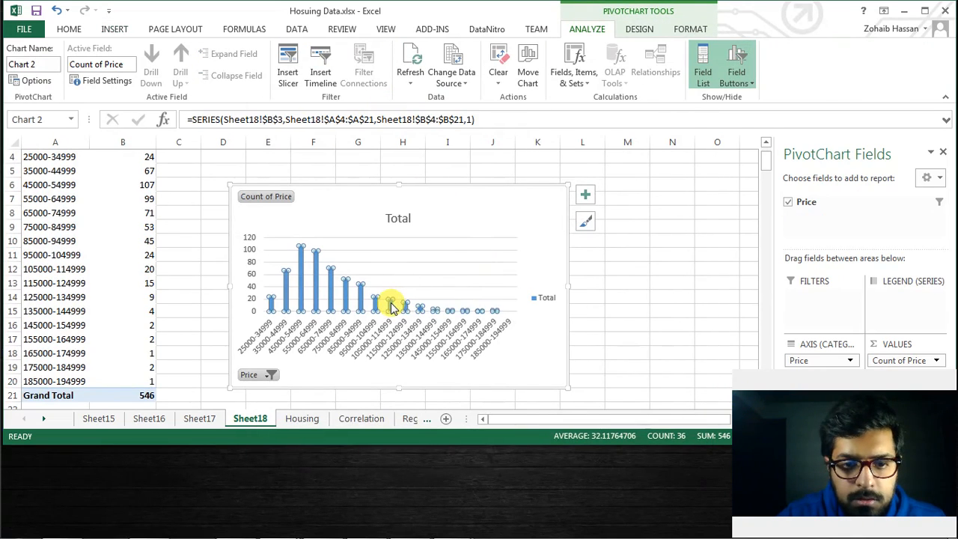
right_click(390, 302)
left_click(433, 468)
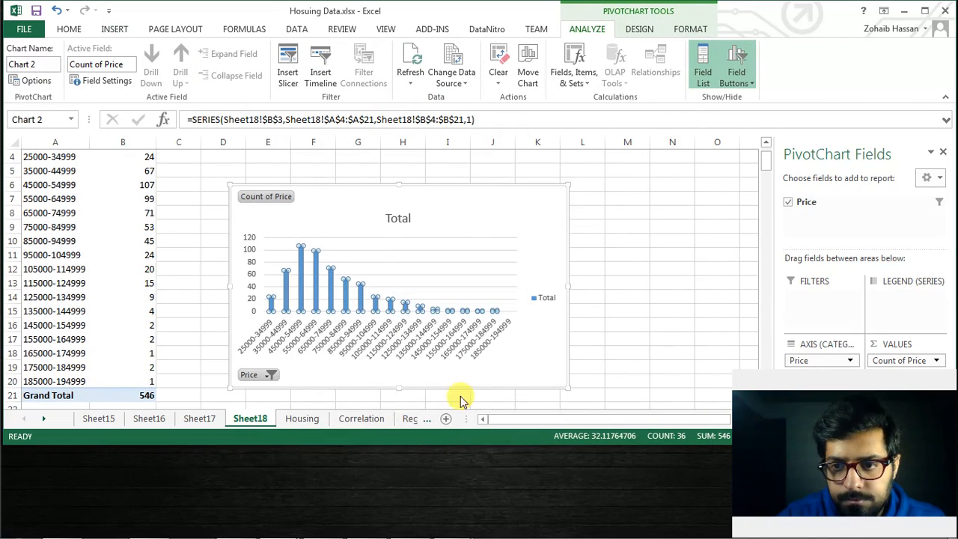
left_click_drag(854, 323, 826, 321)
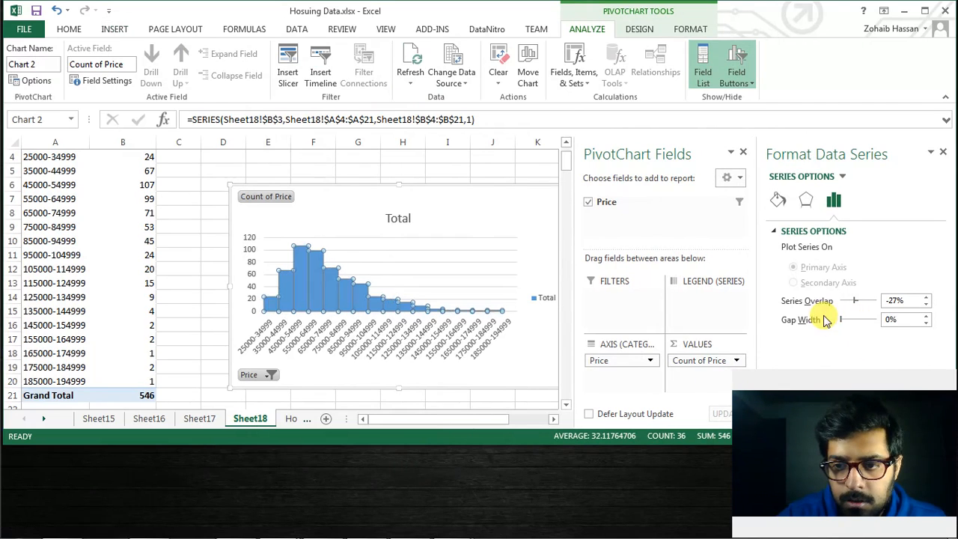
Add data labels to the histogram's columns
right_click(378, 305)
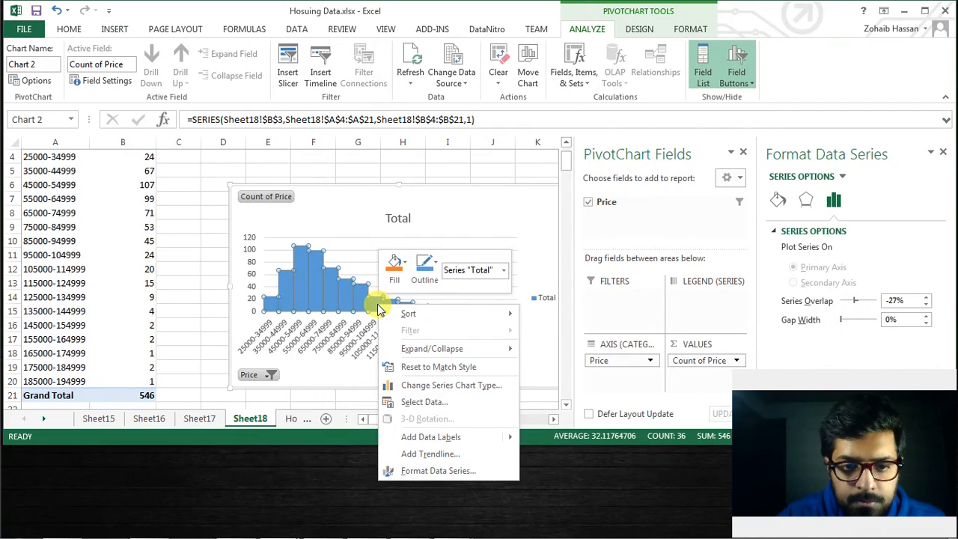
left_click(412, 437)
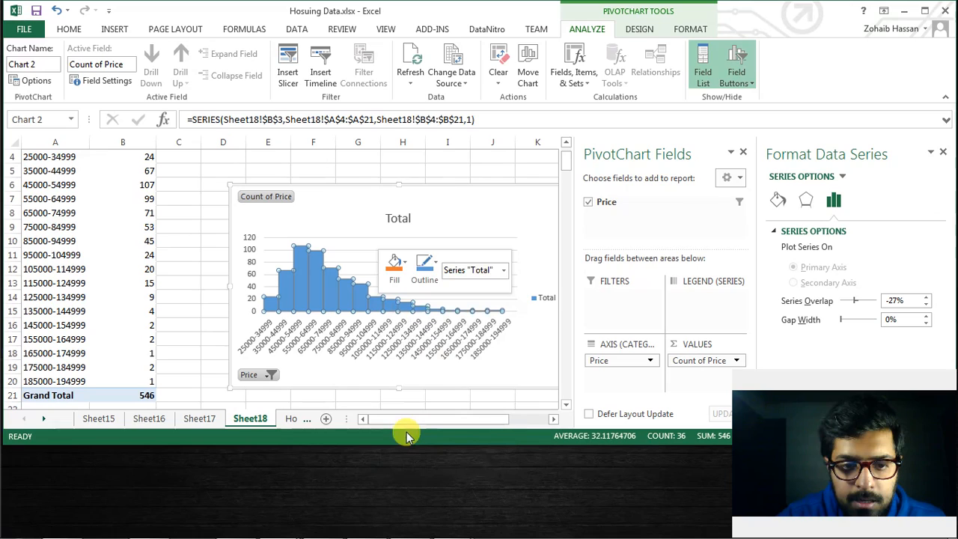
left_click(520, 171)
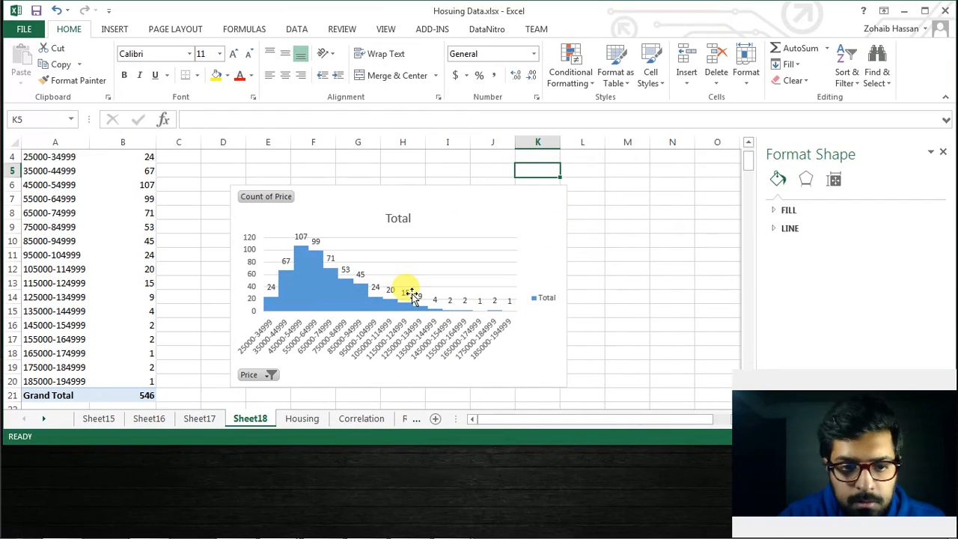
Delete the chart's legend and change its title to "Freq of Houses"
left_click(544, 298)
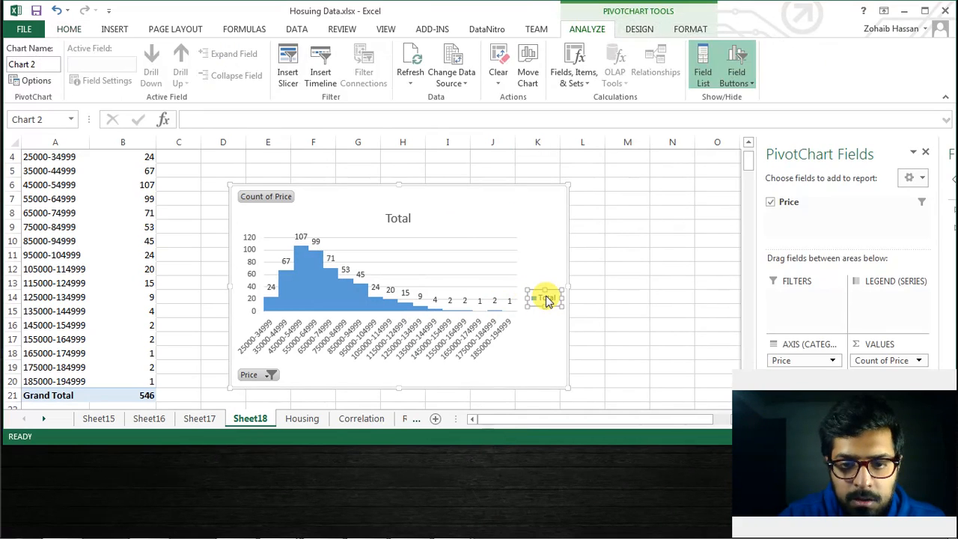
key("Delete")
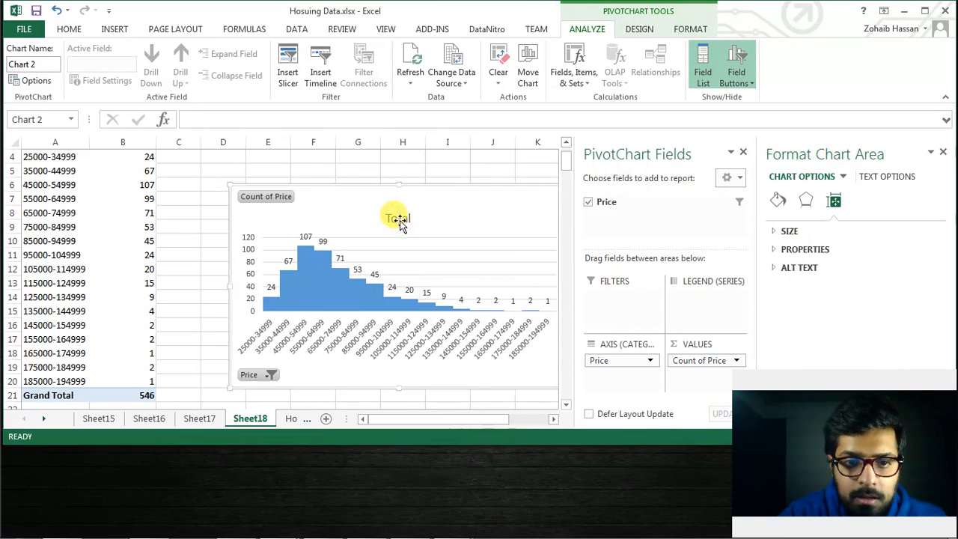
left_click(399, 219)
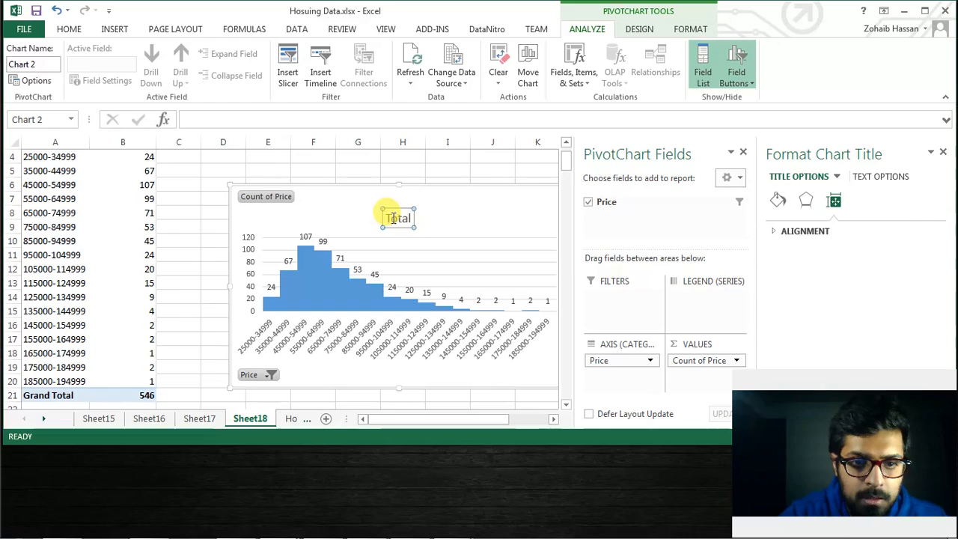
left_click_drag(387, 217, 419, 217)
type("F")
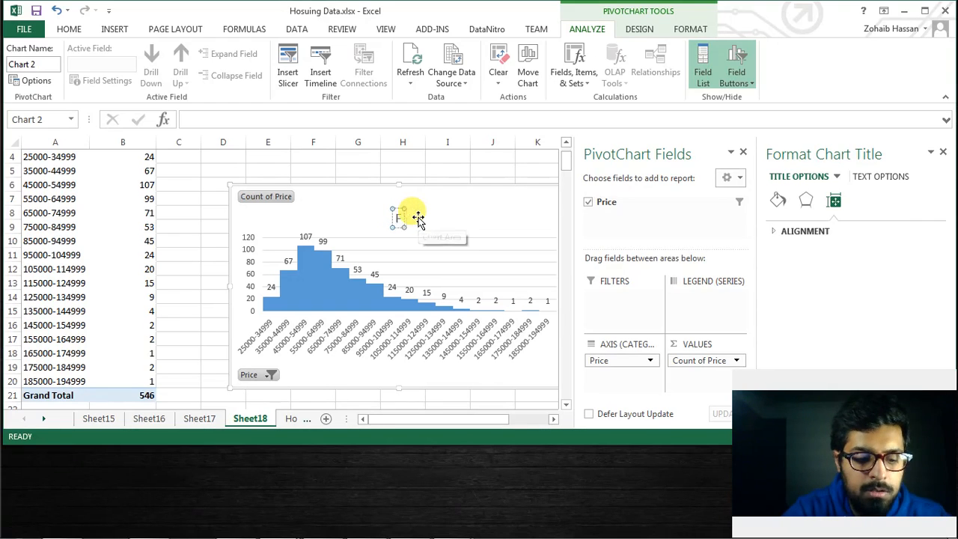
type("req of Houses")
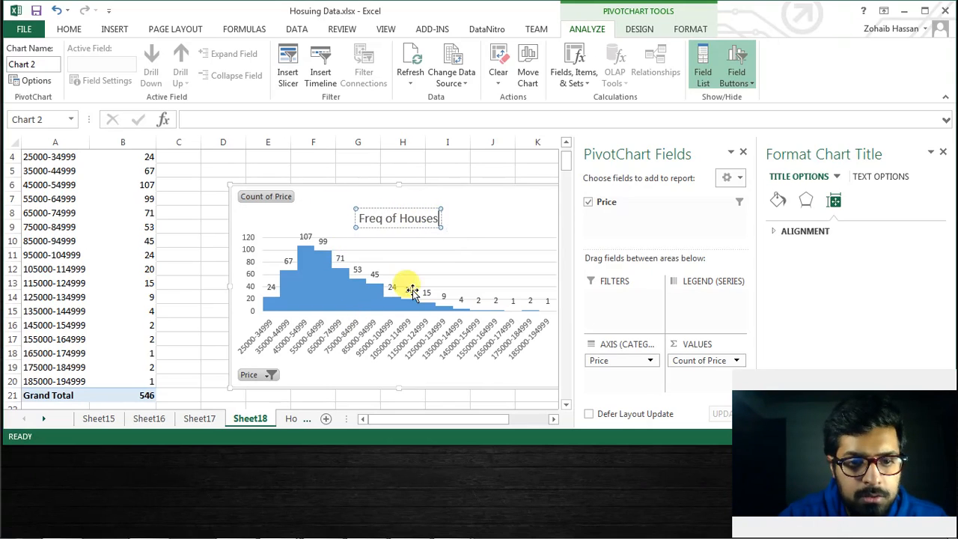
left_click(538, 216)
Add axis titles to the histogram and return to the Housing sheet
left_click_drag(404, 419, 448, 418)
left_click(410, 196)
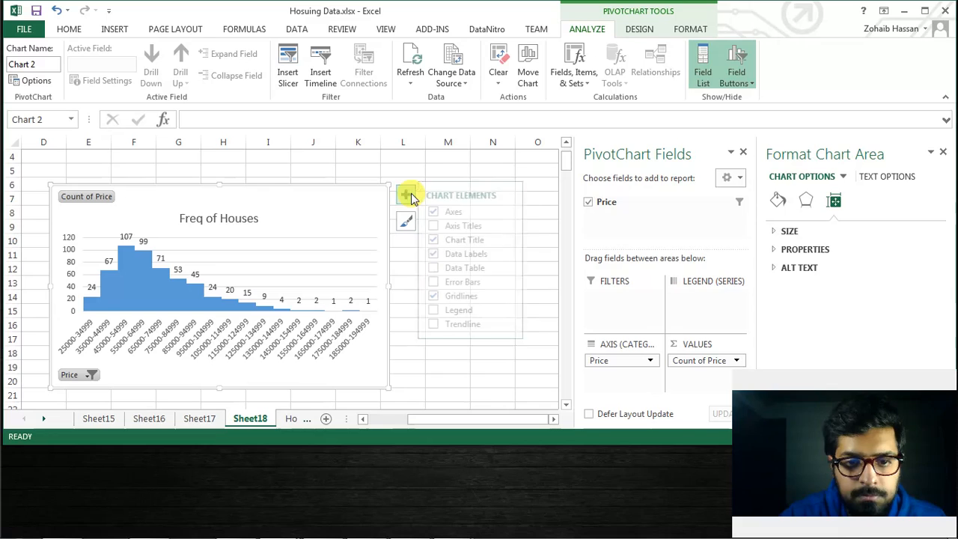
left_click(440, 227)
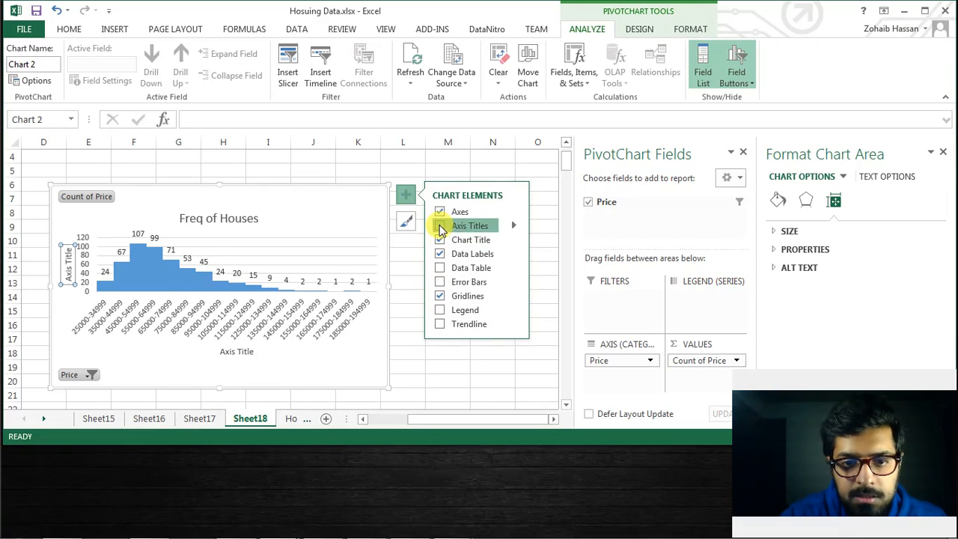
left_click(353, 201)
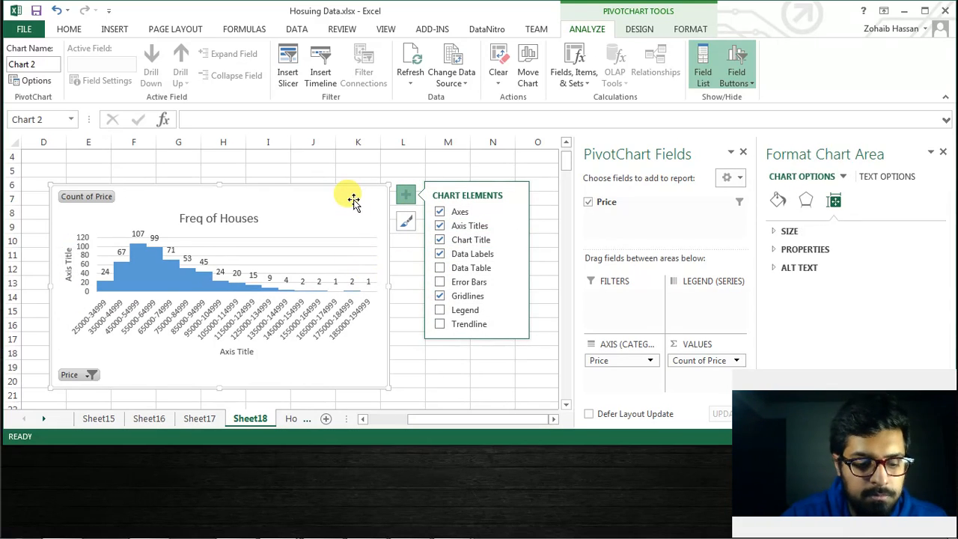
left_click(355, 195)
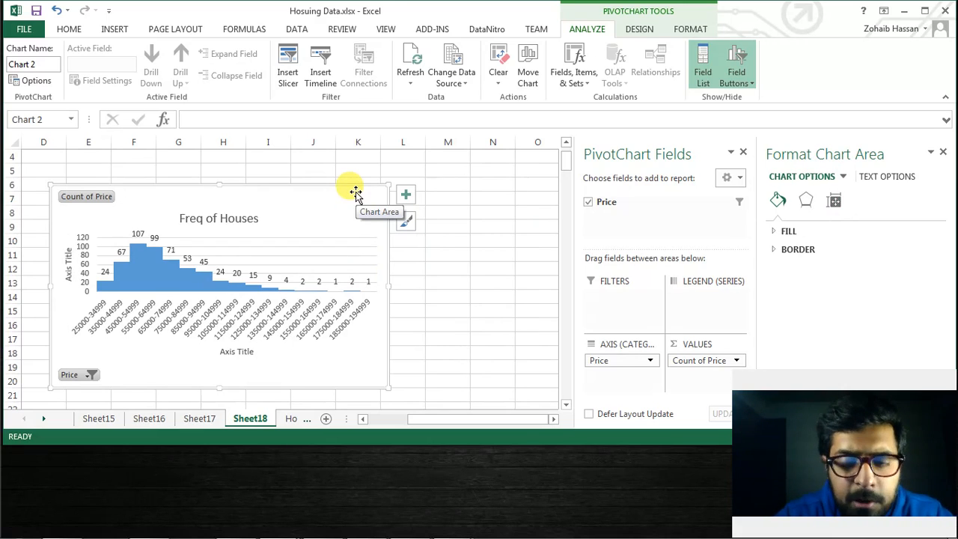
left_click(296, 418)
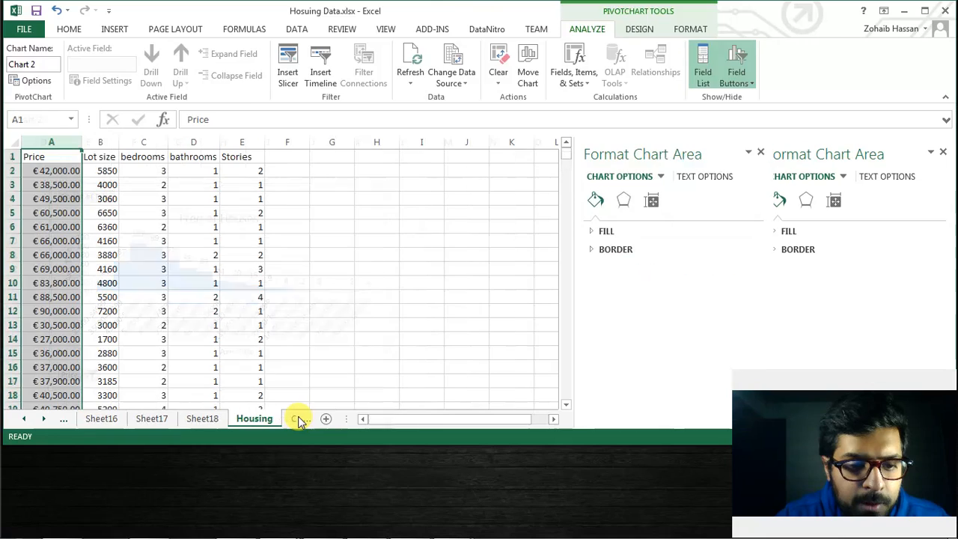